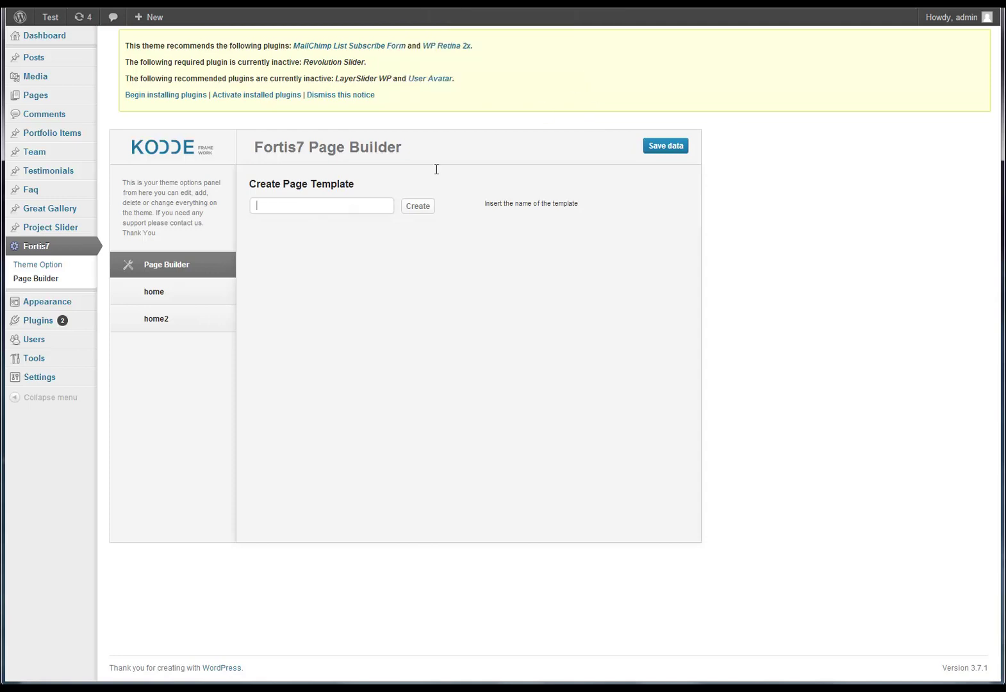
# Open the home2 template, review the available element types, and add a Featured Portfolio element
pyautogui.click(181, 326)
pyautogui.click(349, 325)
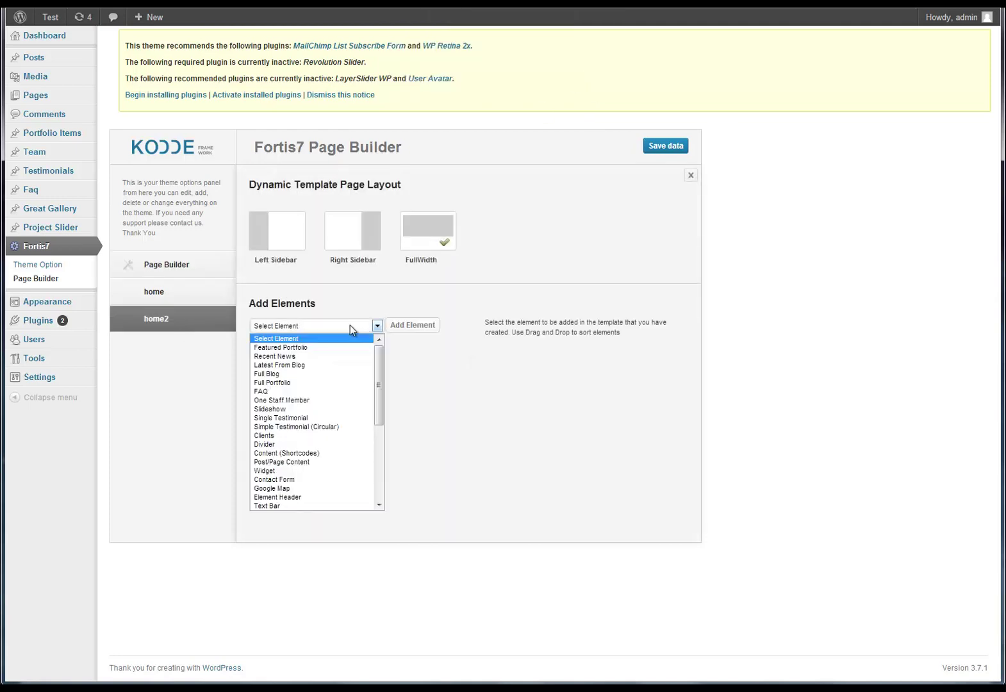
pyautogui.scroll(-2, 323, 420)
pyautogui.scroll(-2, 323, 423)
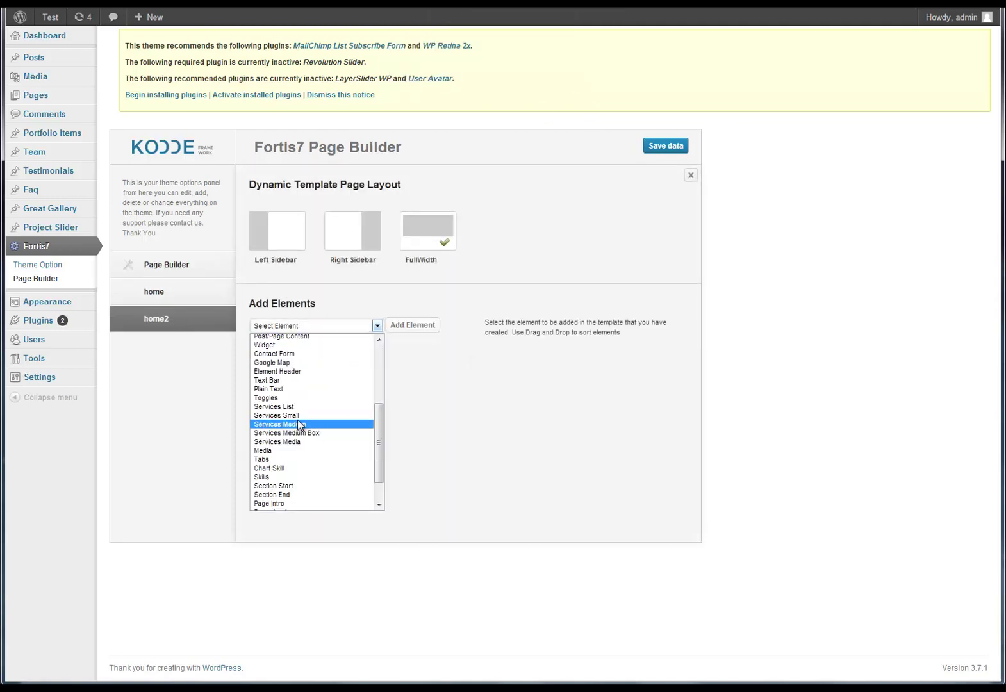
pyautogui.scroll(-1, 290, 454)
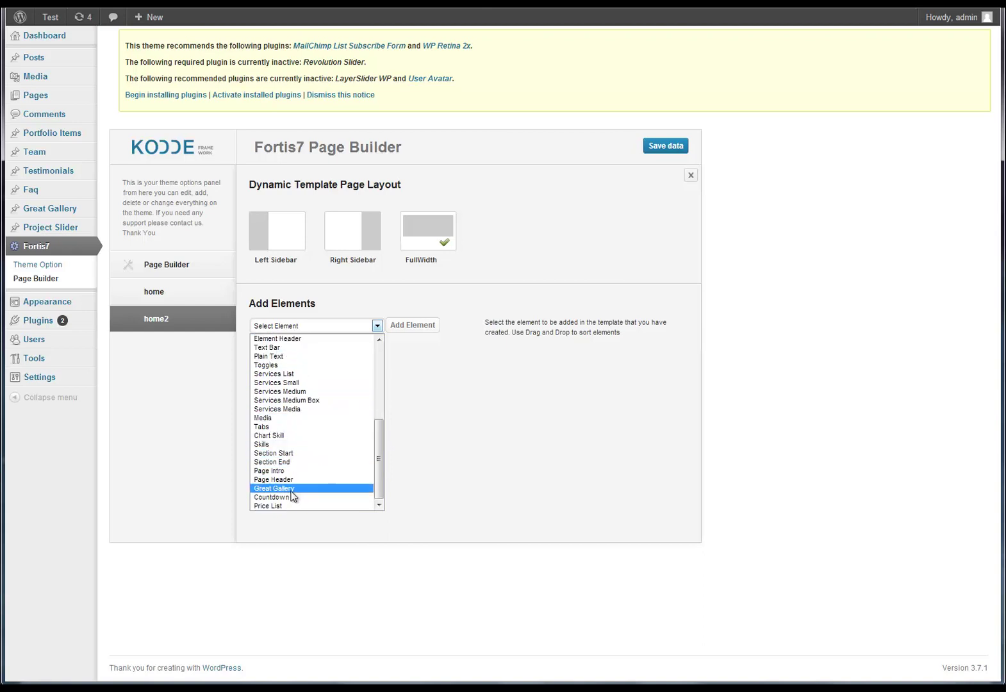
pyautogui.scroll(5, 294, 468)
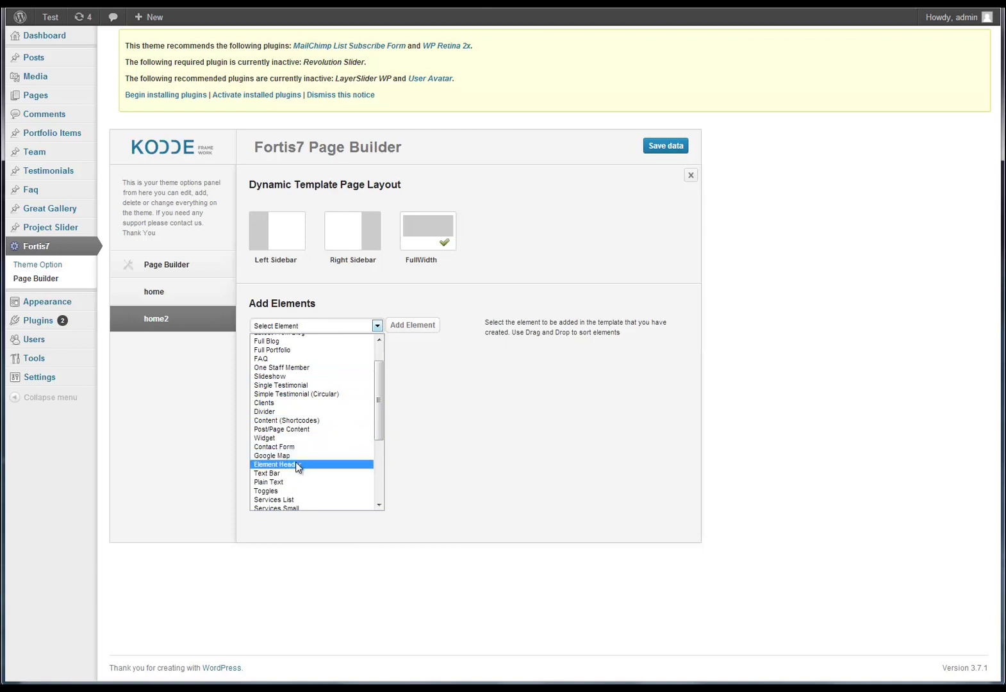
pyautogui.scroll(2, 290, 442)
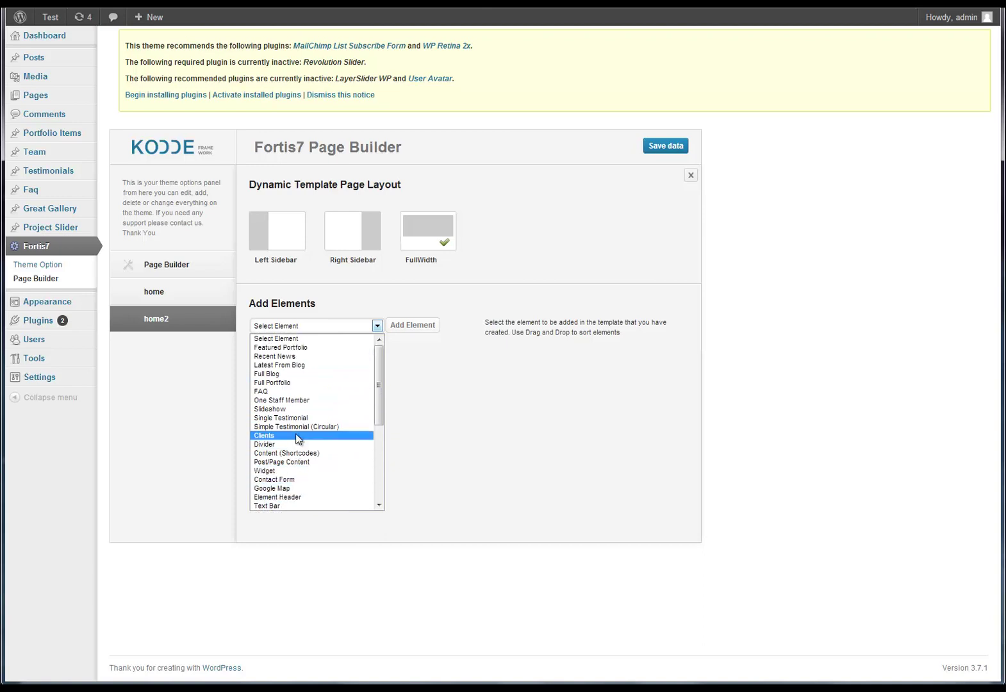
pyautogui.click(288, 348)
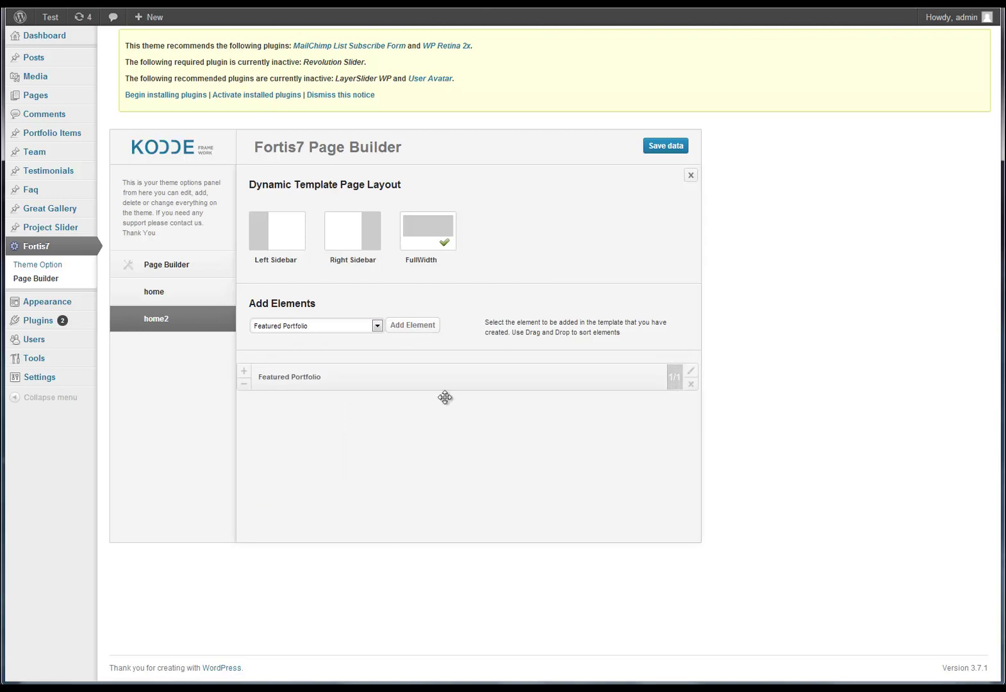
# Add a Text Bar element to the home2 template and move it above the Featured Portfolio
pyautogui.click(318, 325)
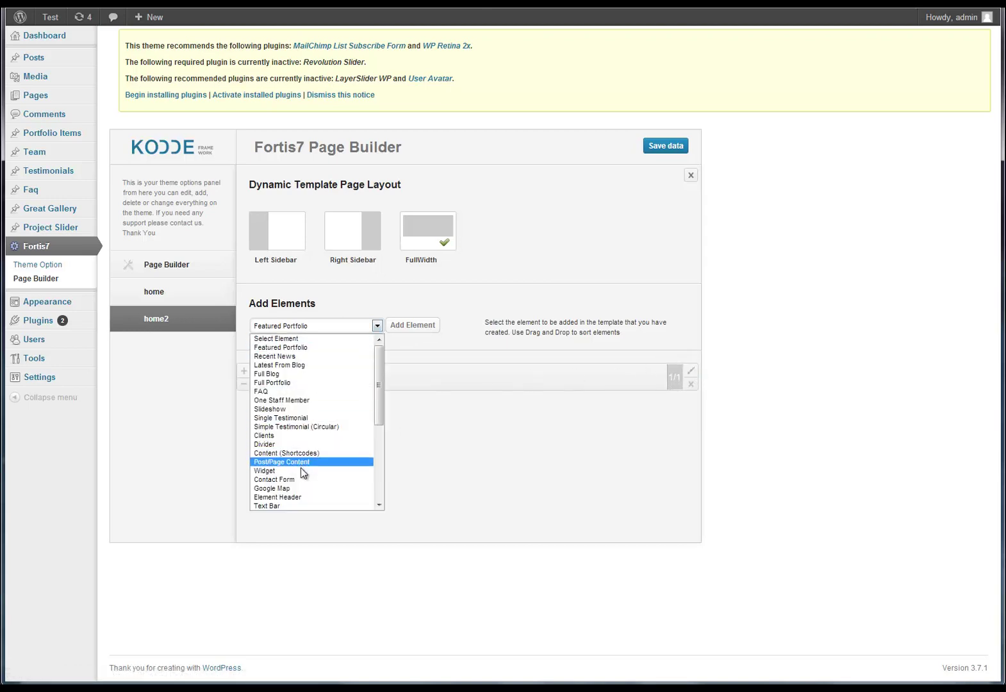
pyautogui.scroll(-2, 292, 458)
pyautogui.click(292, 443)
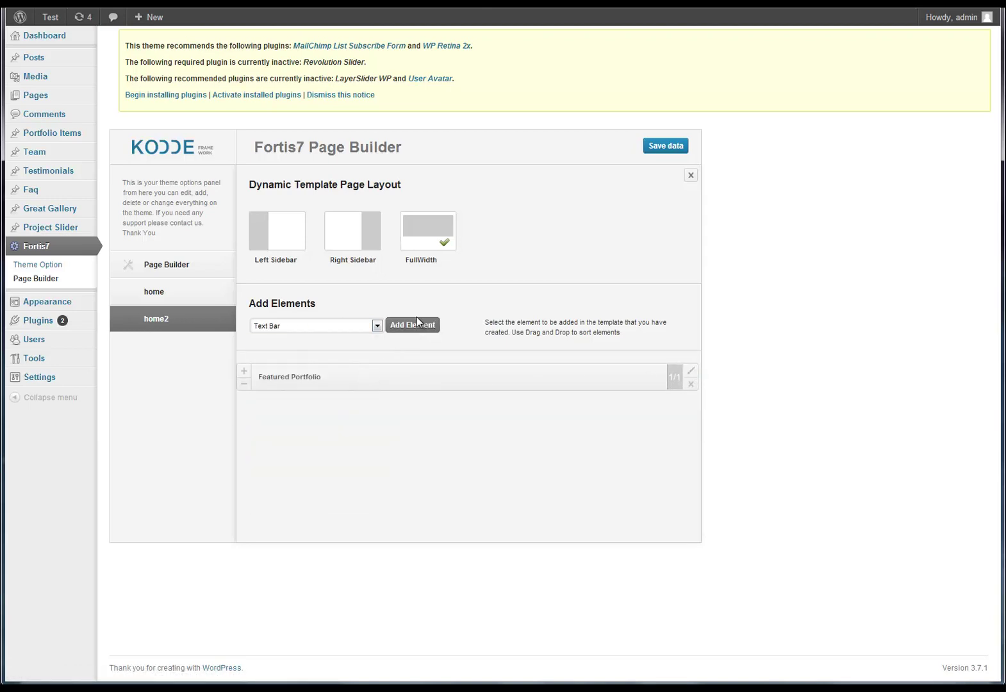
pyautogui.click(414, 326)
pyautogui.moveTo(370, 423); pyautogui.dragTo(332, 339)
# Add a Services Medium element, place it above the Text Bar, and widen it to 1/3
pyautogui.click(333, 326)
pyautogui.scroll(-3, 314, 406)
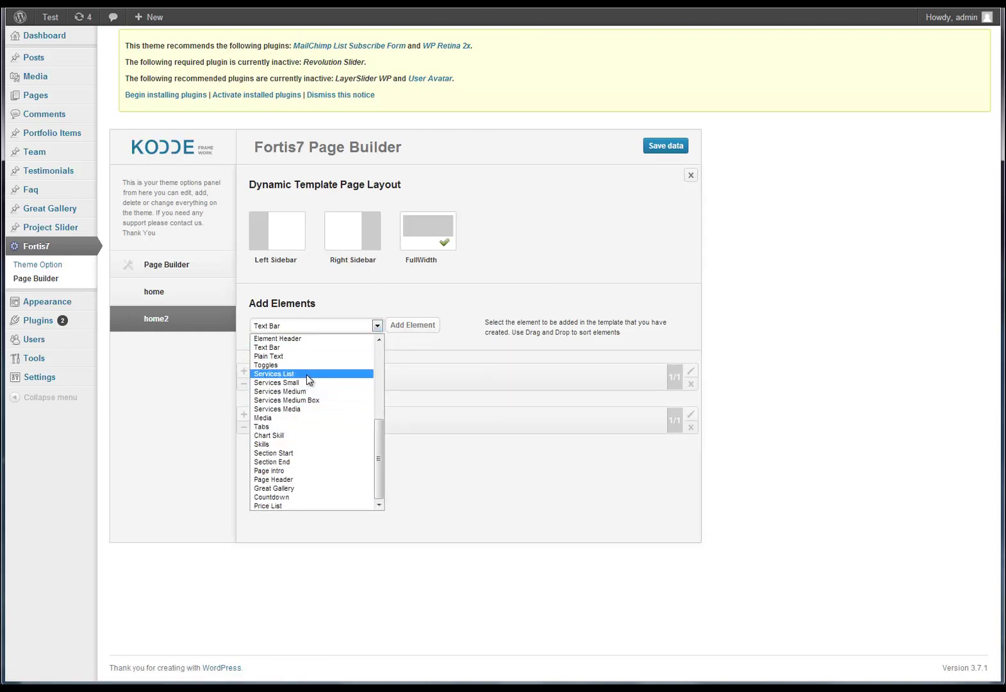
pyautogui.click(309, 391)
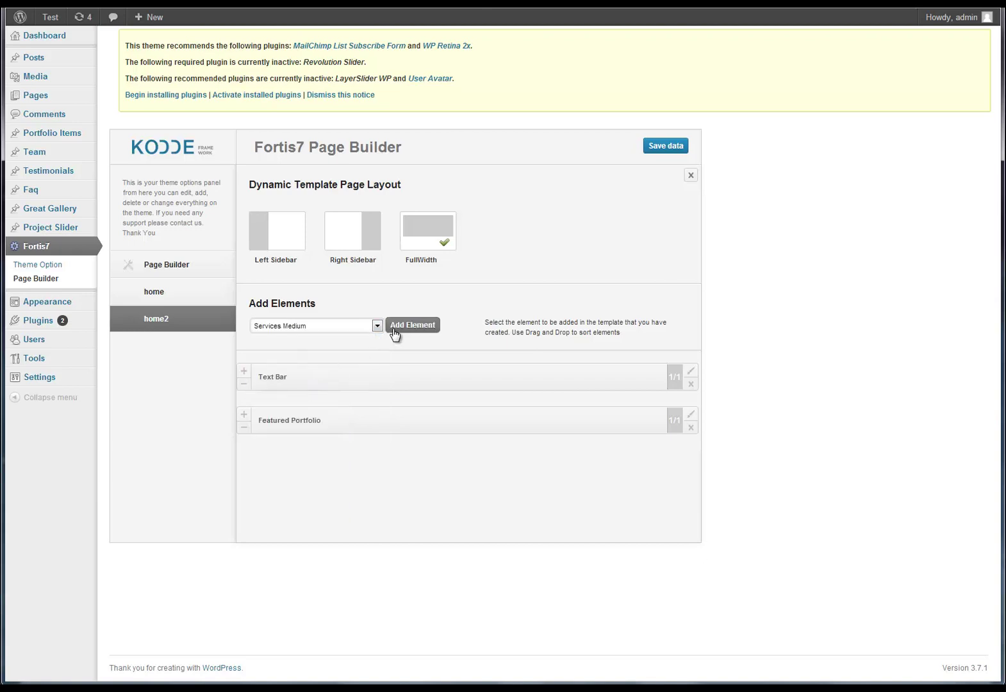
pyautogui.click(393, 330)
pyautogui.moveTo(289, 464); pyautogui.dragTo(253, 364)
pyautogui.click(244, 371)
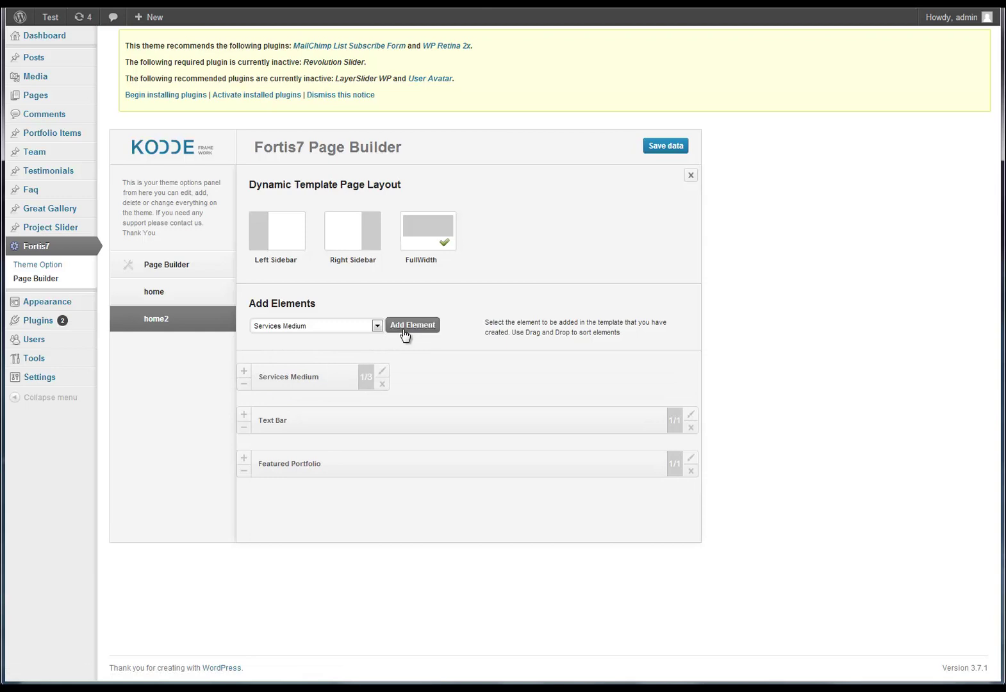
# Add two more Services Medium elements beside the first one, each widened to 1/3
pyautogui.click(407, 327)
pyautogui.moveTo(293, 509); pyautogui.dragTo(402, 375)
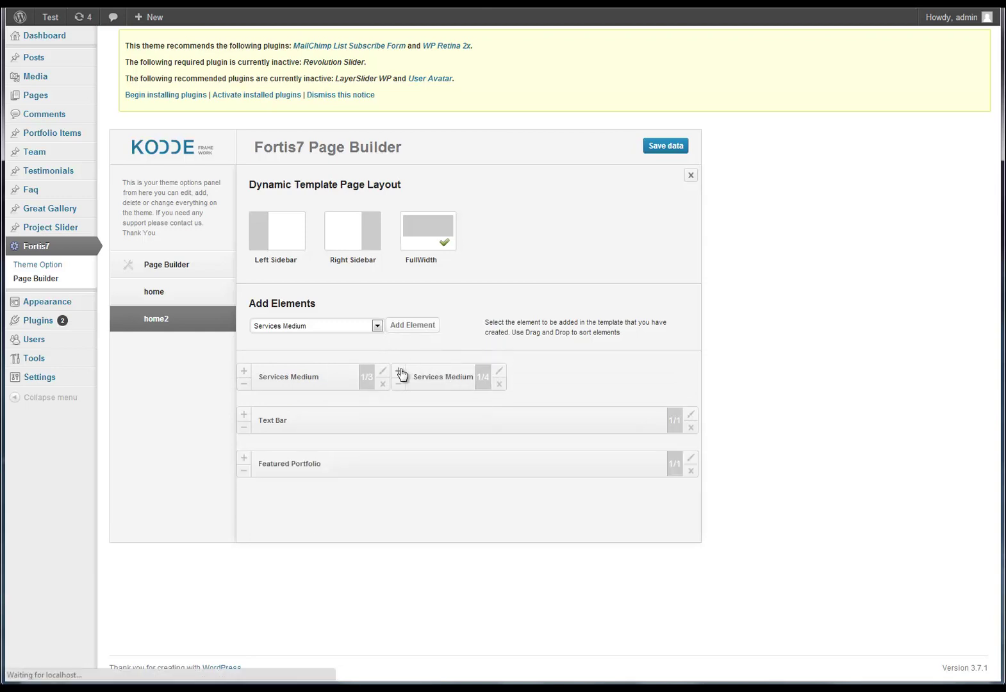
pyautogui.click(416, 330)
pyautogui.moveTo(296, 507); pyautogui.dragTo(560, 371)
pyautogui.click(560, 371)
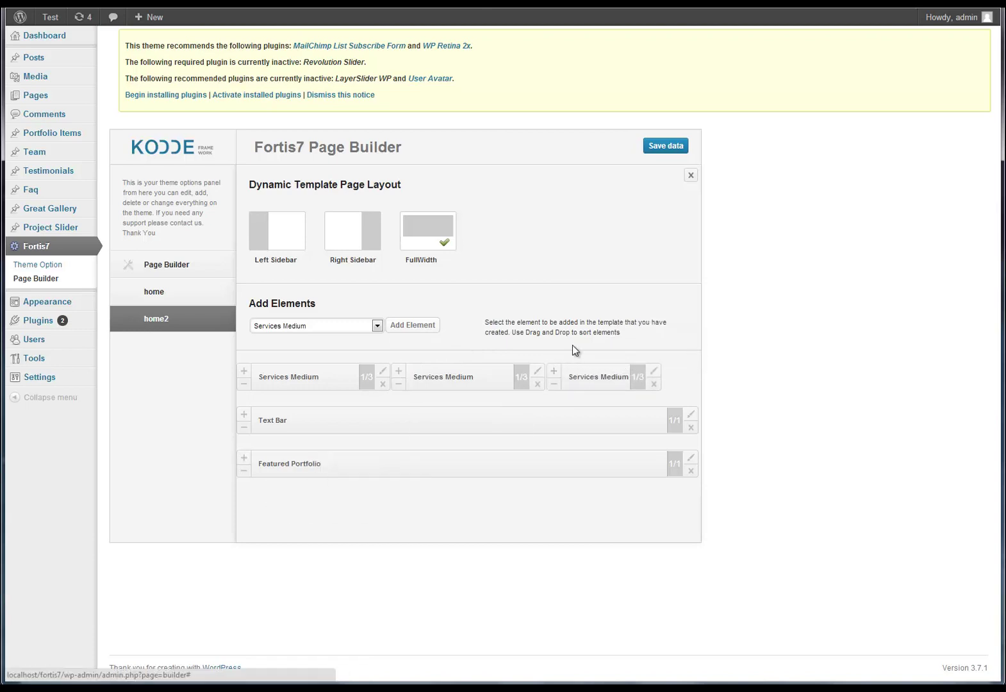
# Title the first Services Medium element "Firrst Service" and give it the outlined water drop icon
pyautogui.click(383, 372)
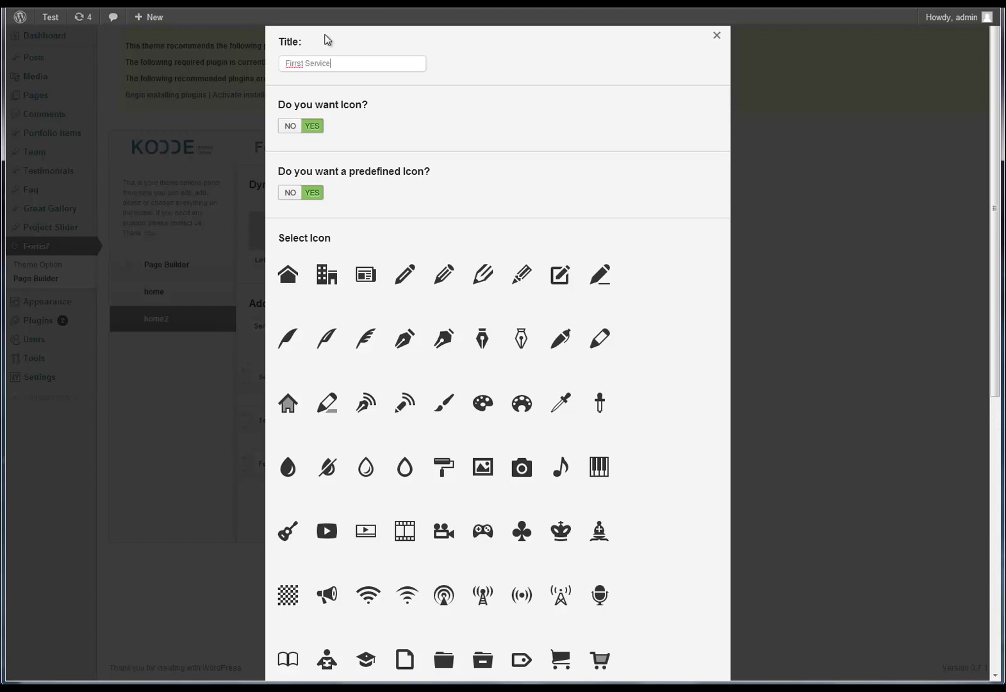
pyautogui.scroll(-3, 407, 281)
pyautogui.click(365, 277)
pyautogui.scroll(-4, 497, 358)
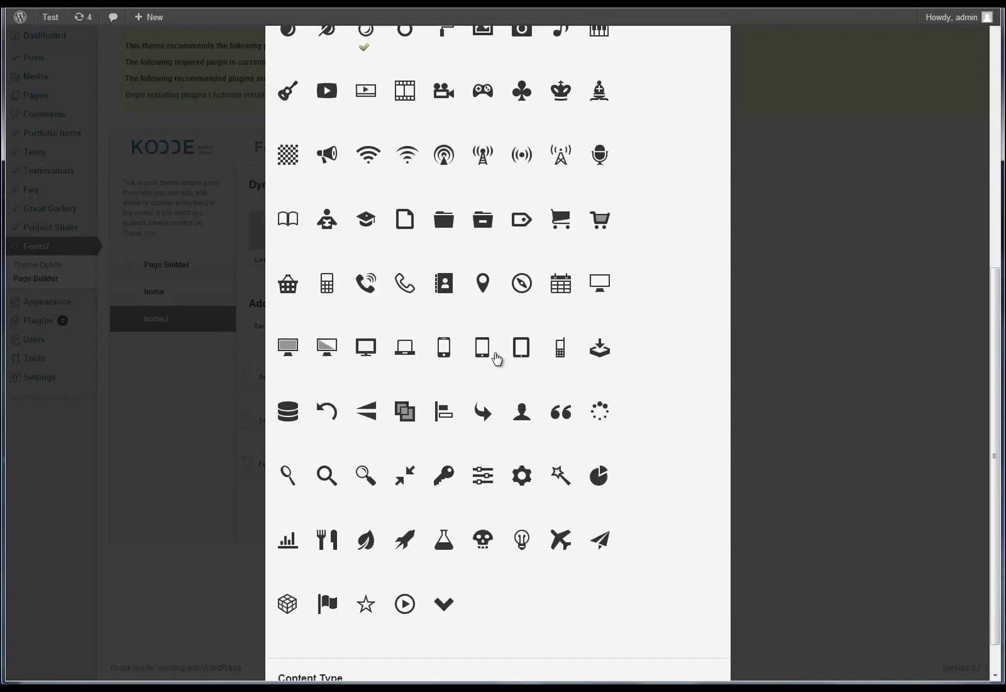
pyautogui.click(800, 383)
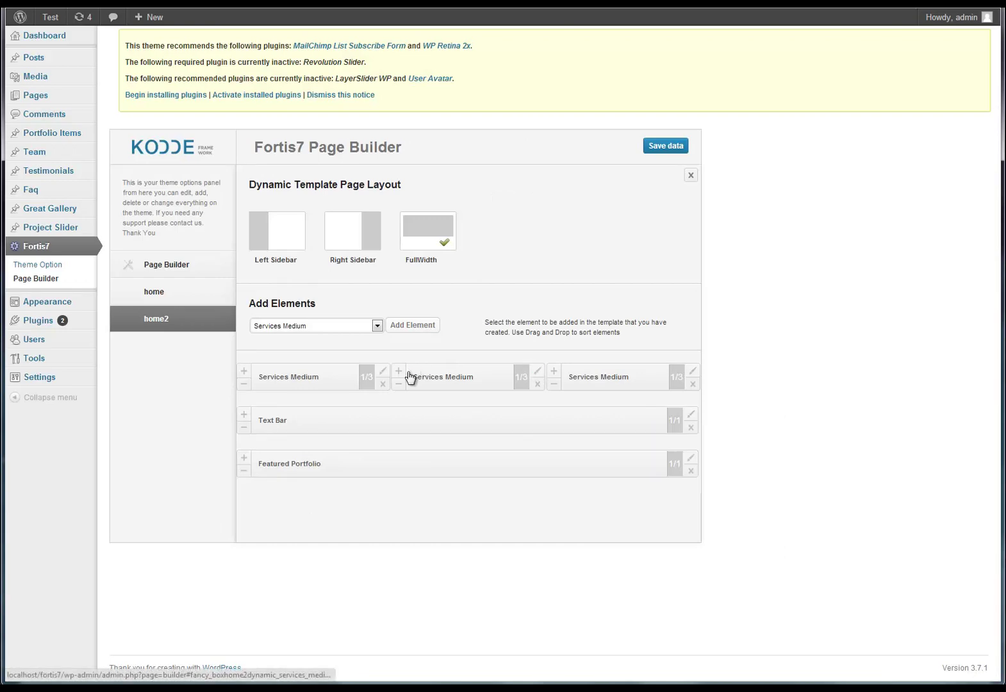
# Set the first service's content type to "Add Content here", enter "Some content about the service here", and copy that text
pyautogui.click(383, 371)
pyautogui.scroll(-7, 482, 446)
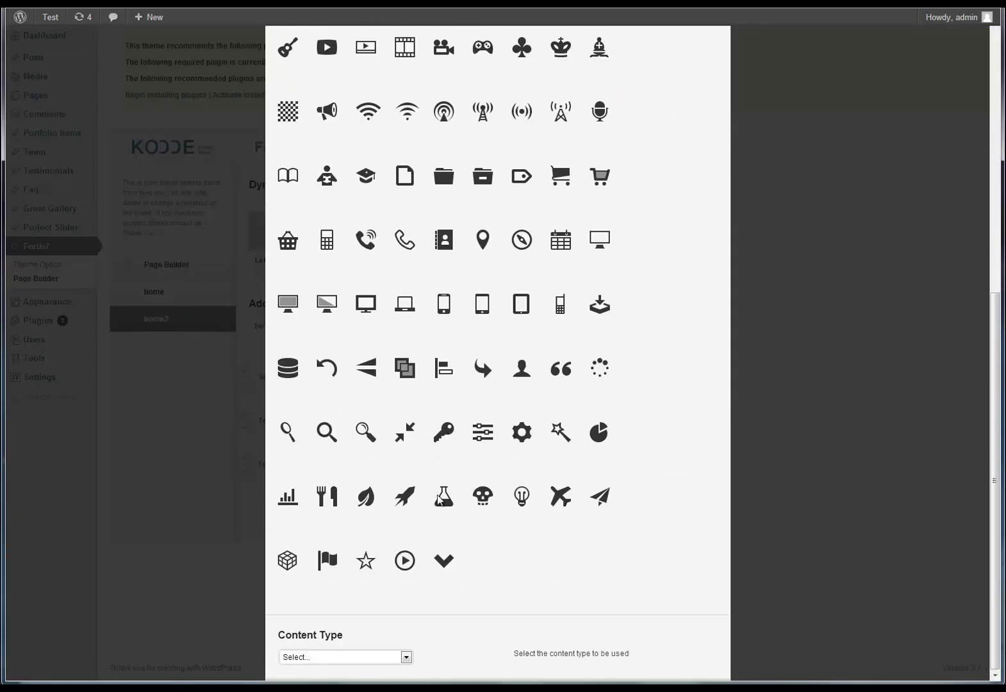
pyautogui.click(397, 657)
pyautogui.click(365, 646)
pyautogui.scroll(-3, 412, 538)
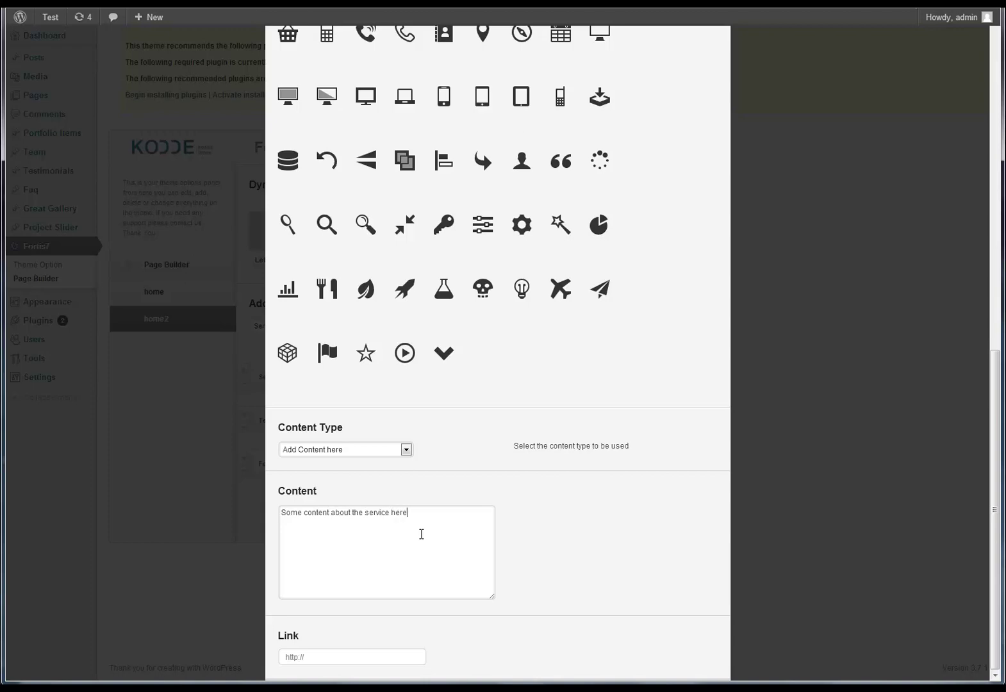
pyautogui.hotkey('ctrl', 'shift', 'Left')
pyautogui.hotkey('ctrl', 'shift', 'Left')
pyautogui.hotkey('ctrl', 'shift', 'Left')
pyautogui.hotkey('ctrl', 'shift', 'Left')
pyautogui.hotkey('ctrl', 'shift', 'Left')
pyautogui.hotkey('ctrl', 'shift', 'Left')
pyautogui.hotkey('ctrl', 'c')
pyautogui.press('Tab')
pyautogui.click(827, 513)
# Enter a service title for the second Services Medium element and choose the half-shaded monitor icon
pyautogui.click(538, 371)
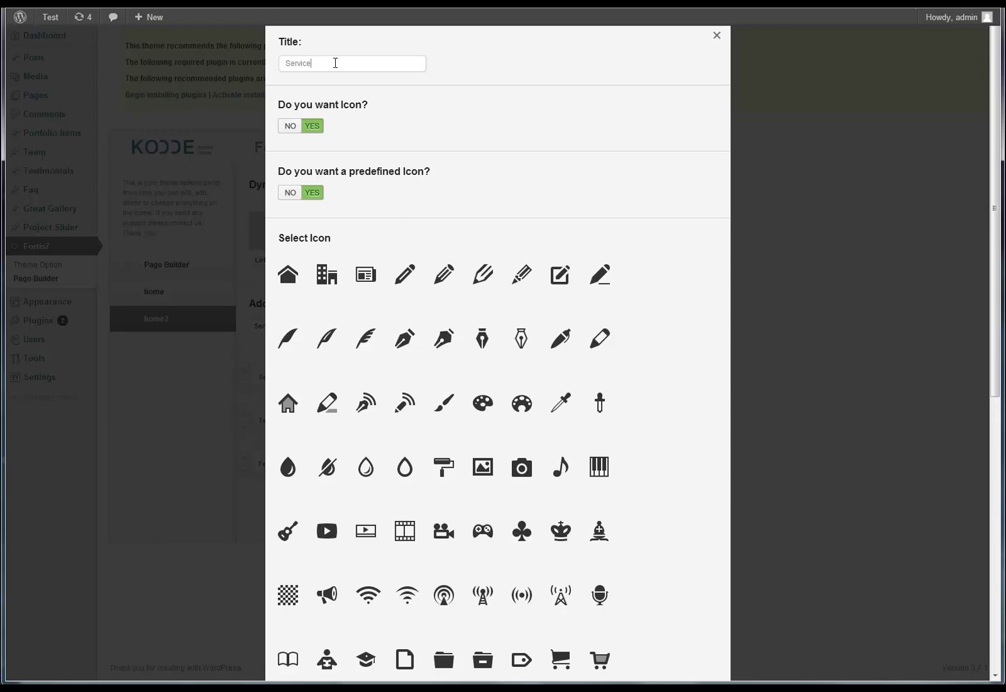
pyautogui.scroll(-8, 433, 253)
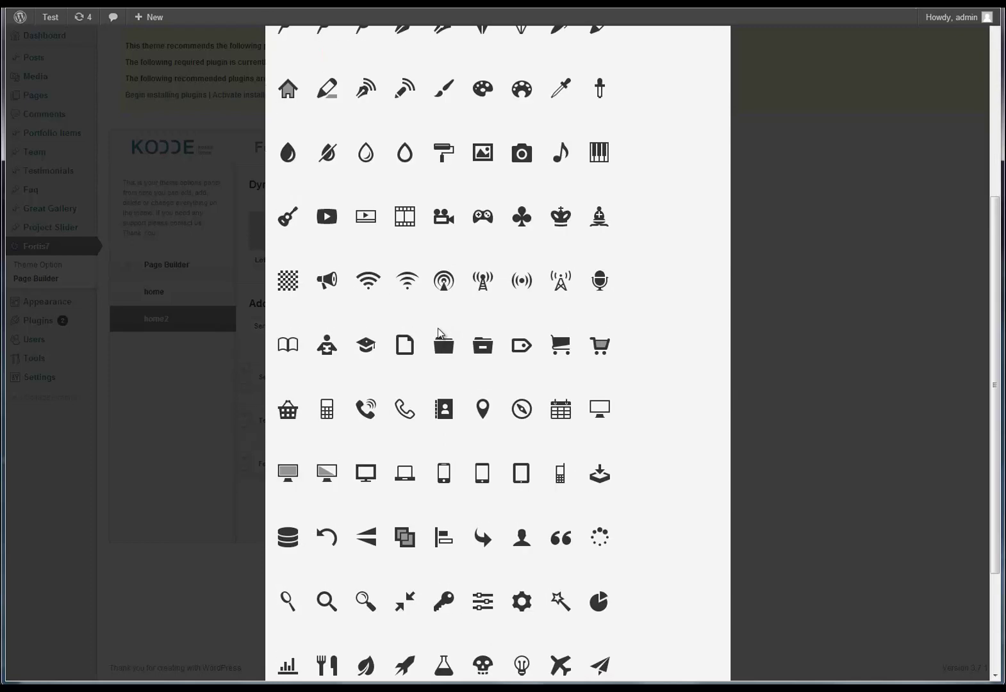
pyautogui.click(327, 302)
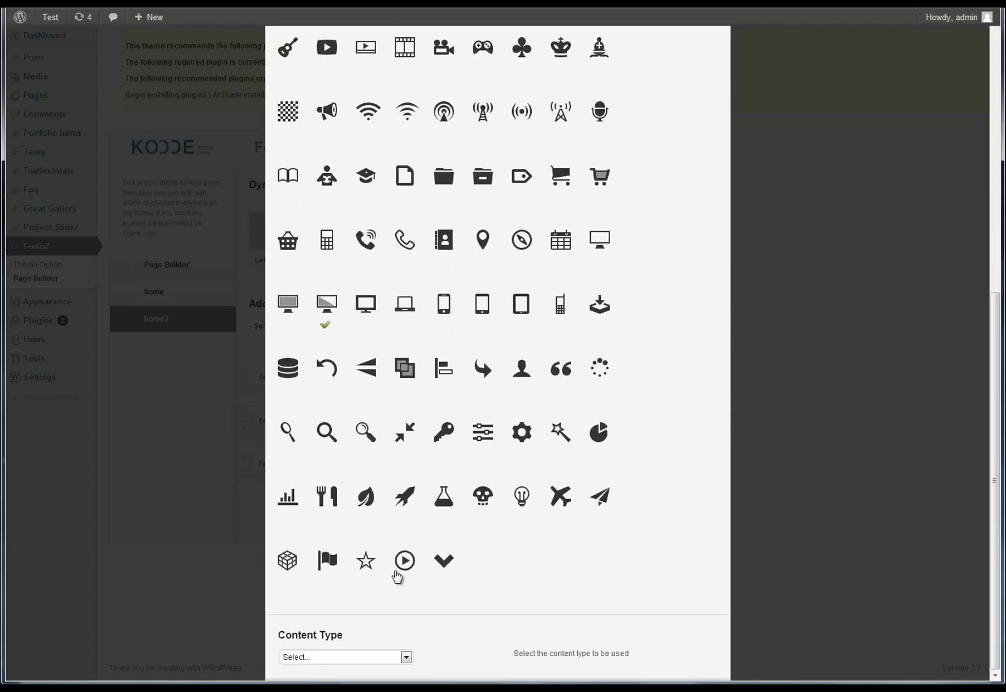
# Set the second service's content type to "Add Content here", paste the copied service text, and set its link to "#"
pyautogui.click(344, 656)
pyautogui.click(348, 646)
pyautogui.scroll(-3, 453, 614)
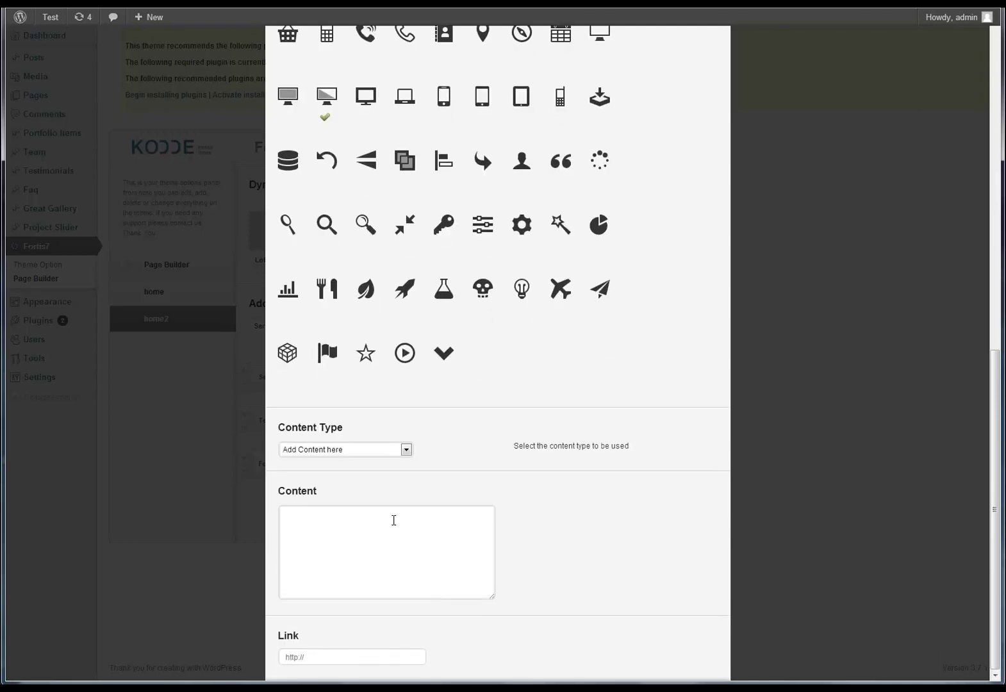
pyautogui.click(393, 518)
pyautogui.hotkey('ctrl', 'v')
pyautogui.tripleClick(347, 656)
pyautogui.write('#')
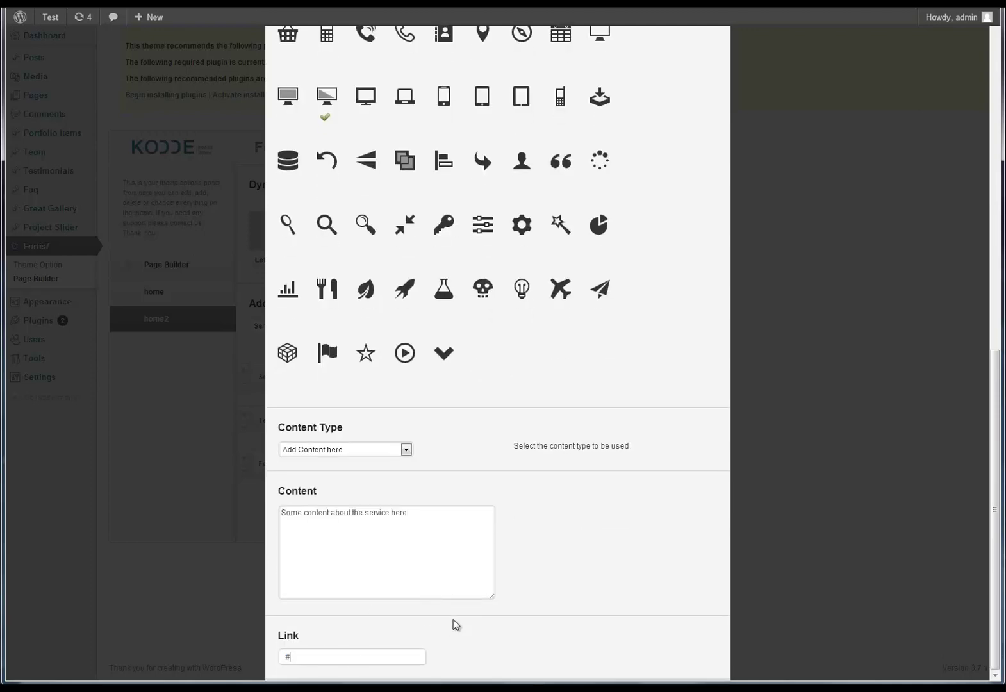
pyautogui.click(881, 504)
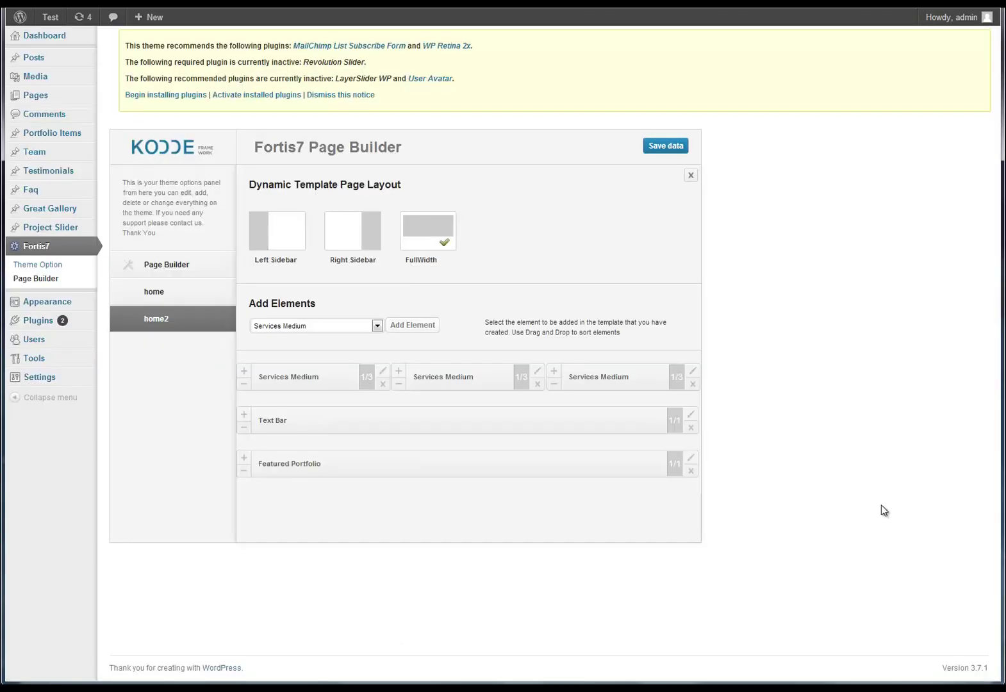
# Title the third Services Medium element "Service 3" and choose the rocket icon
pyautogui.click(693, 371)
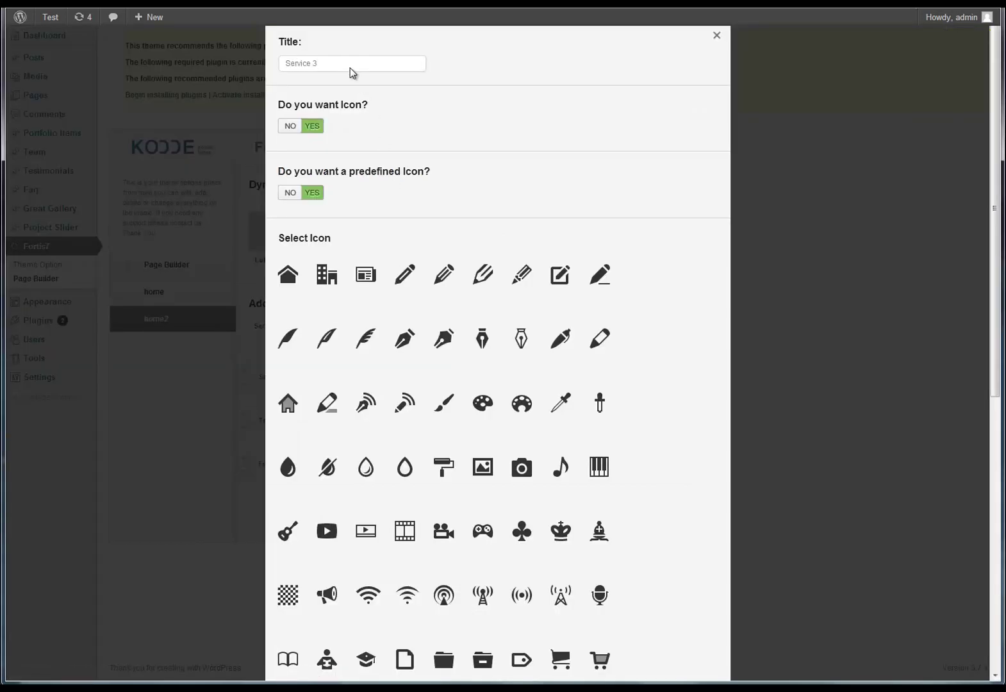
pyautogui.scroll(-8, 420, 288)
pyautogui.click(404, 497)
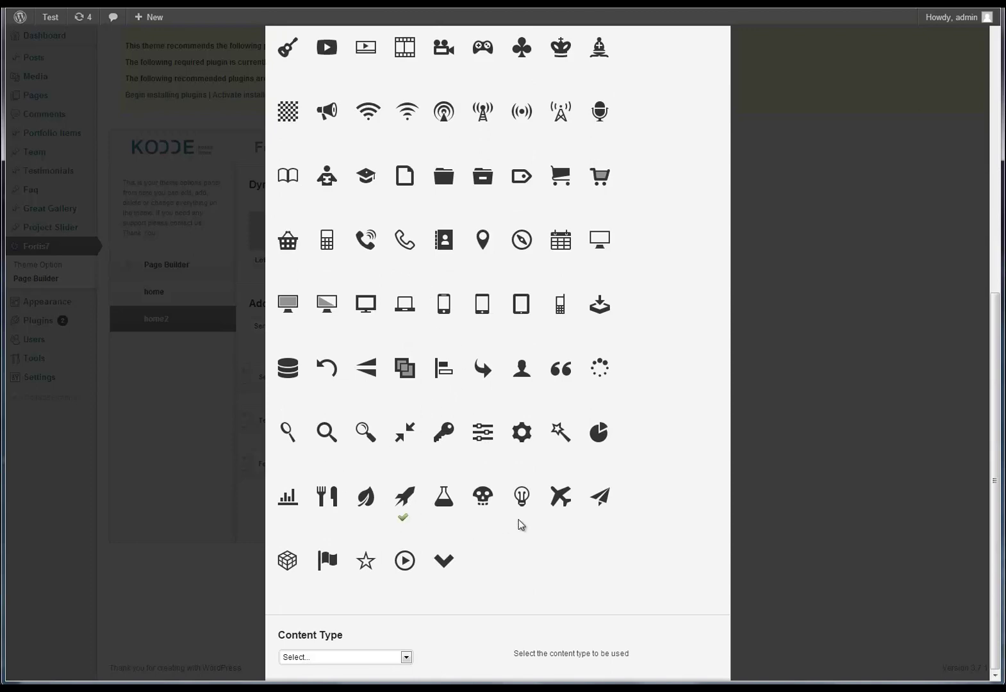
# Set the third service's content type to "Add Content here" and paste the copied service text as its content
pyautogui.click(378, 657)
pyautogui.click(352, 646)
pyautogui.scroll(-3, 455, 599)
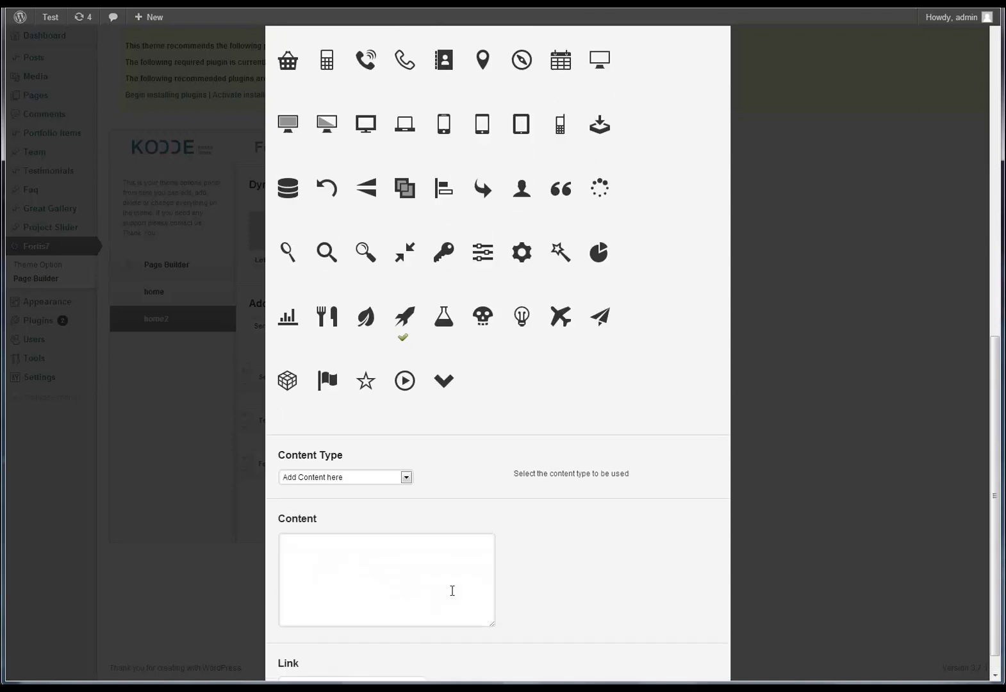
pyautogui.click(388, 596)
pyautogui.hotkey('ctrl', 'v')
pyautogui.click(862, 494)
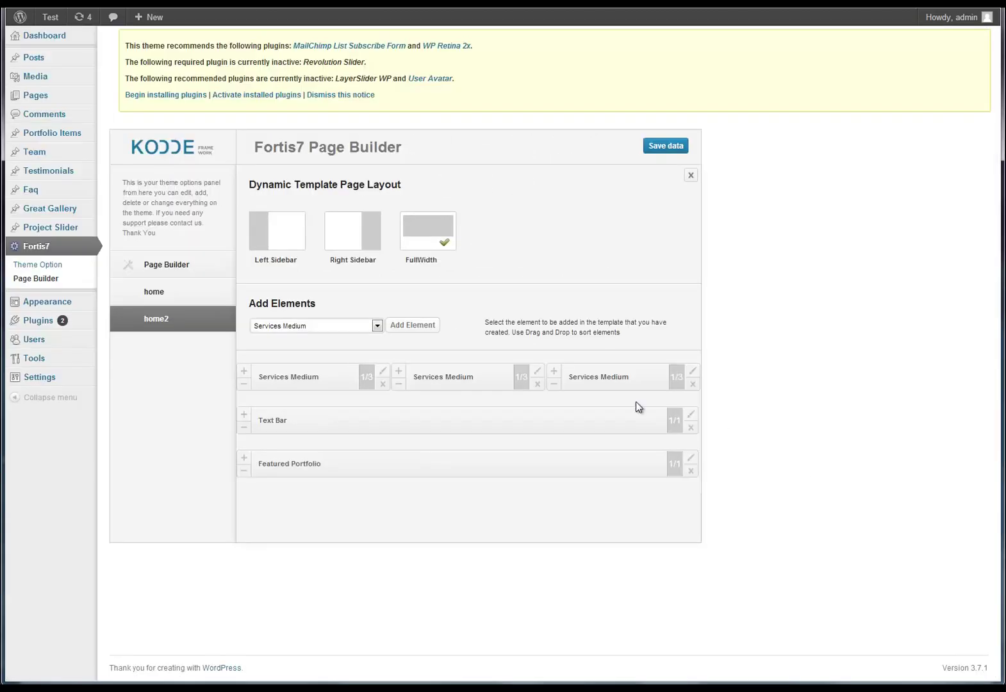
# Examine the Text Bar element's settings
pyautogui.click(691, 415)
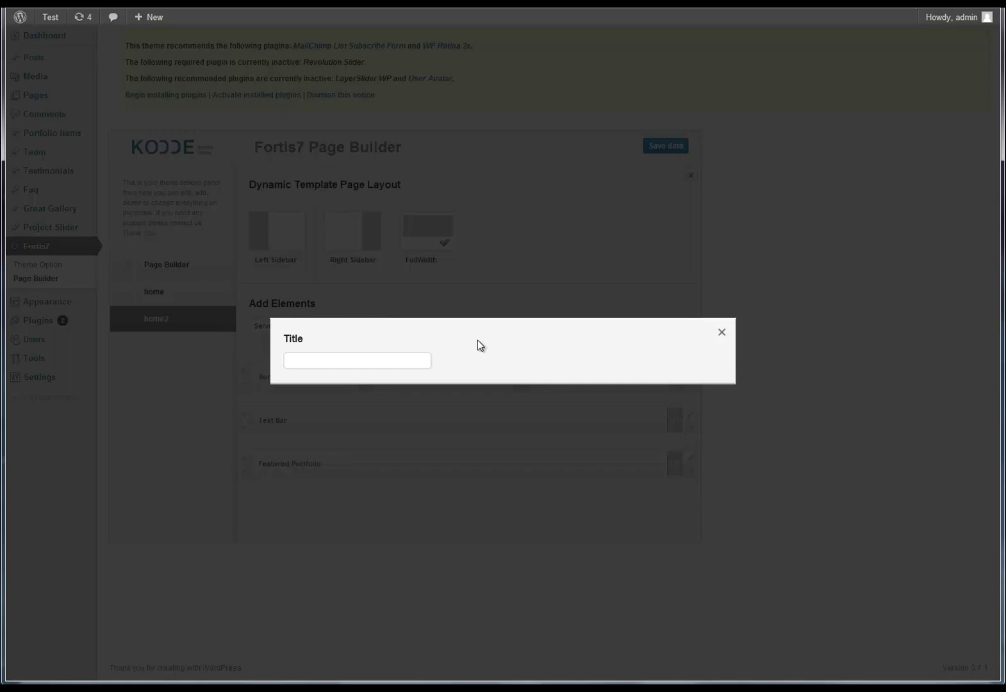
pyautogui.press('Escape')
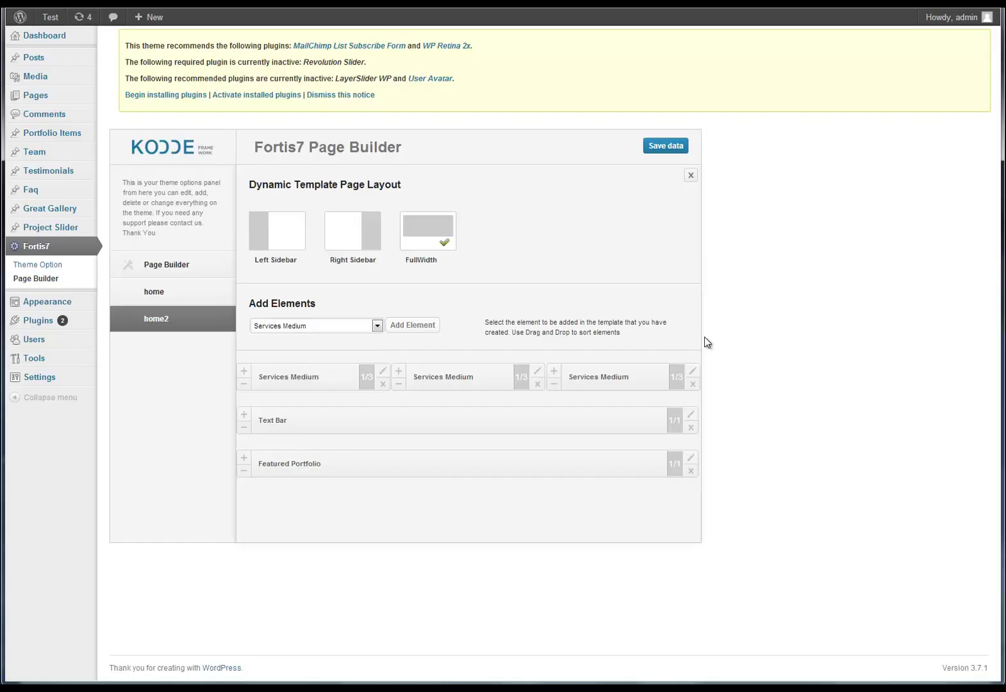
# Title the Featured Portfolio block "Recent Portfolio" and review its portfolio style and item display options
pyautogui.click(691, 458)
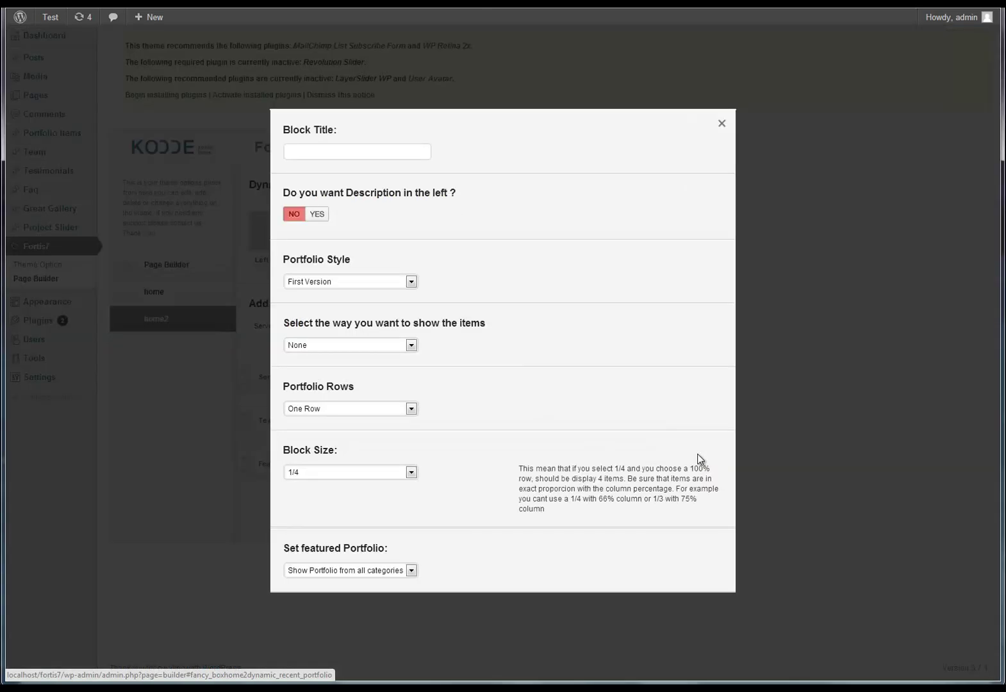
pyautogui.click(325, 157)
pyautogui.write('Recent Portfolio')
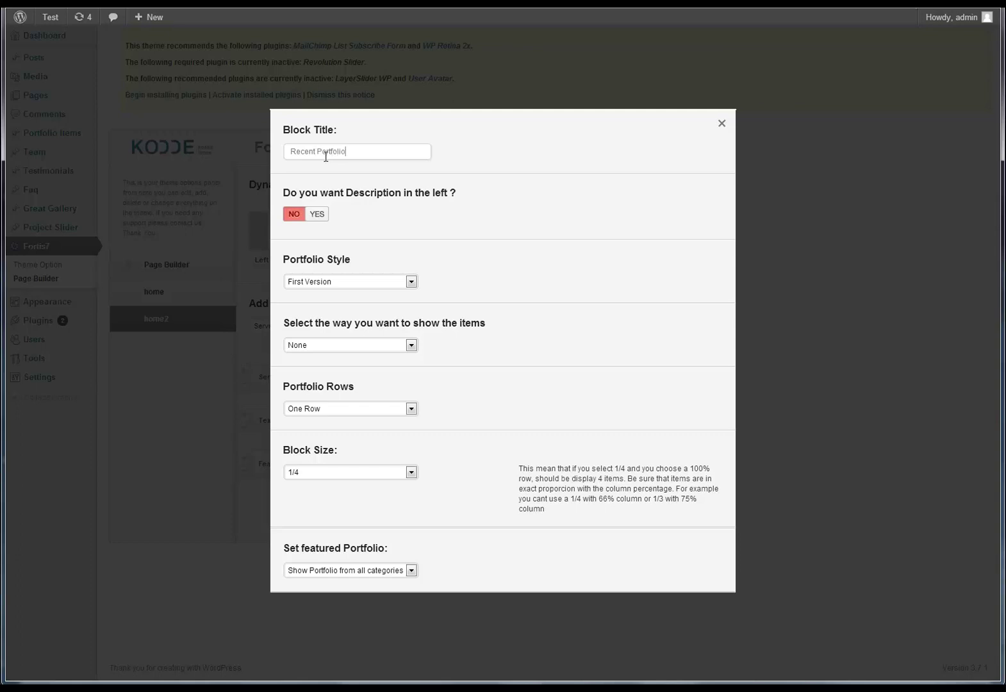
pyautogui.click(349, 281)
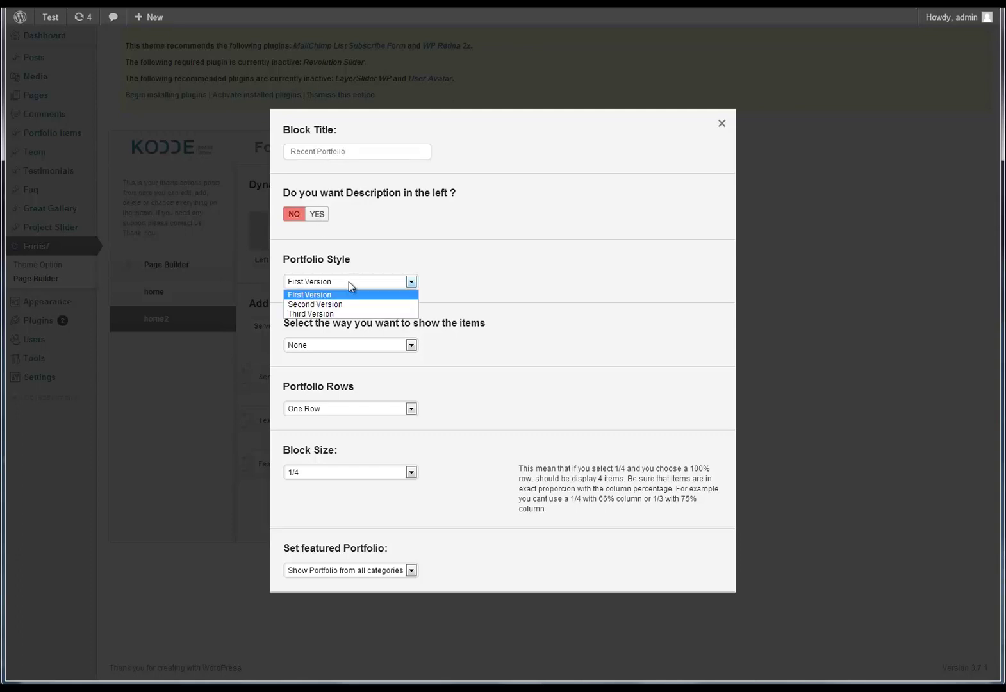
pyautogui.click(350, 281)
pyautogui.click(338, 349)
pyautogui.click(338, 350)
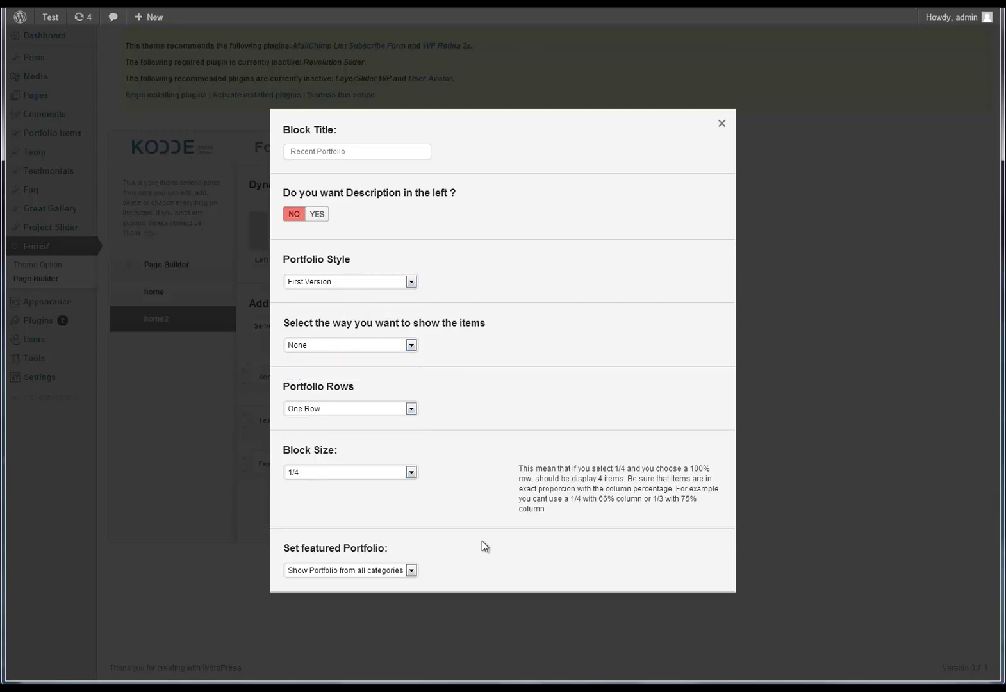
pyautogui.click(874, 340)
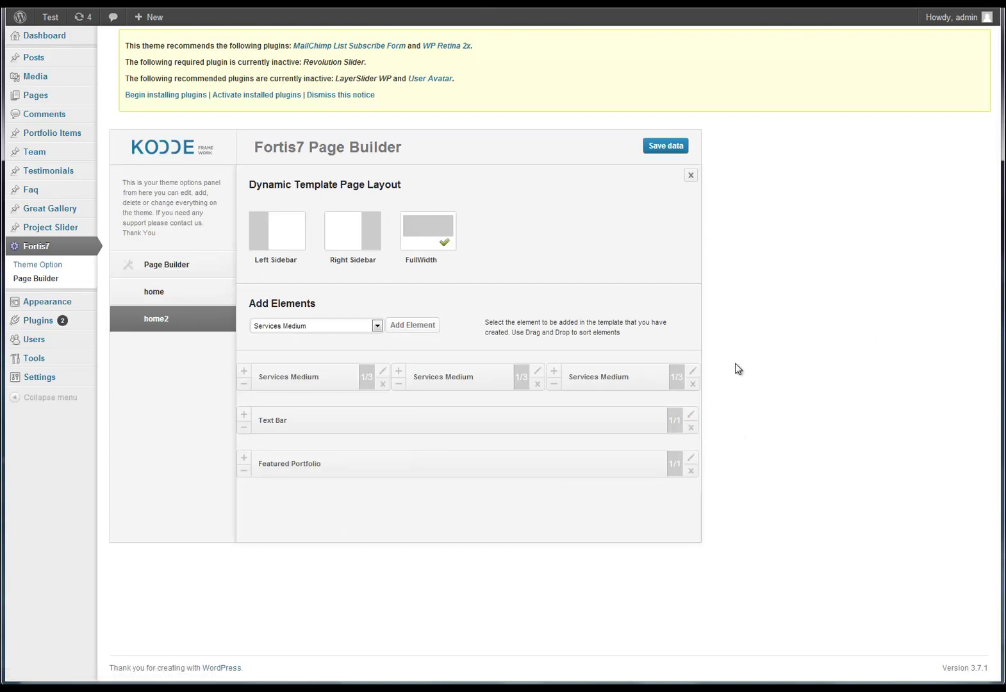
# Save the template data and reopen the home2 template in the Page Builder
pyautogui.click(666, 152)
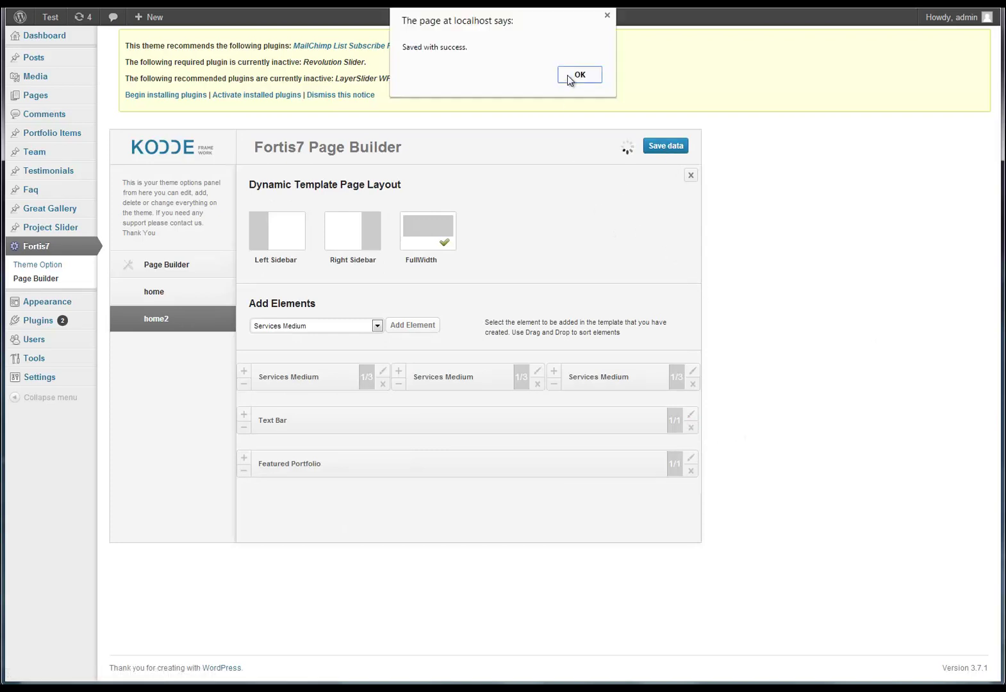
pyautogui.click(577, 75)
pyautogui.click(58, 280)
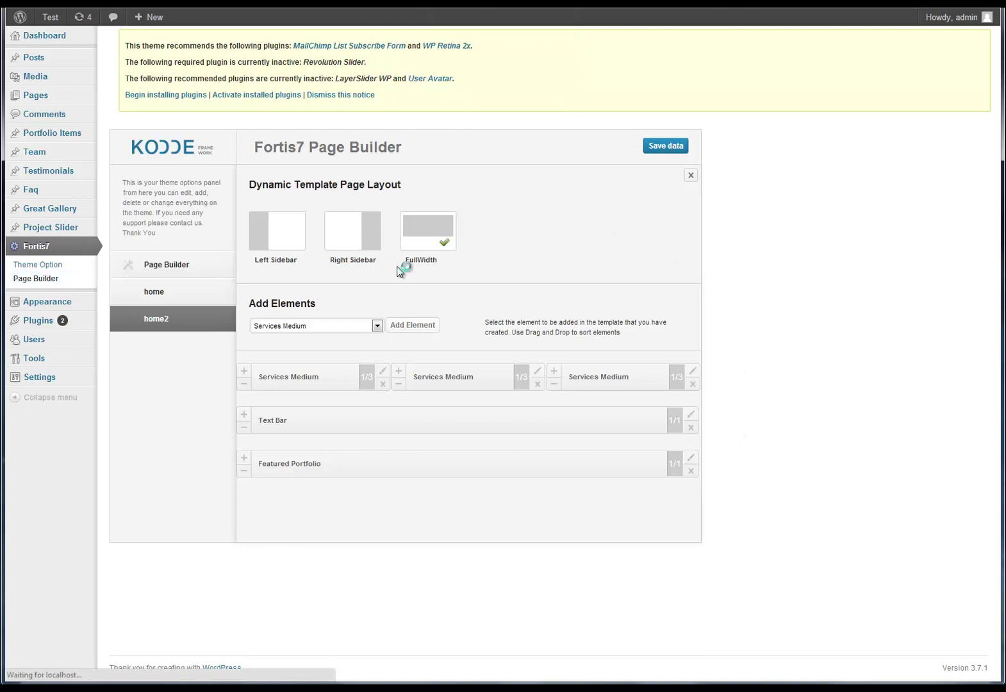
pyautogui.click(174, 325)
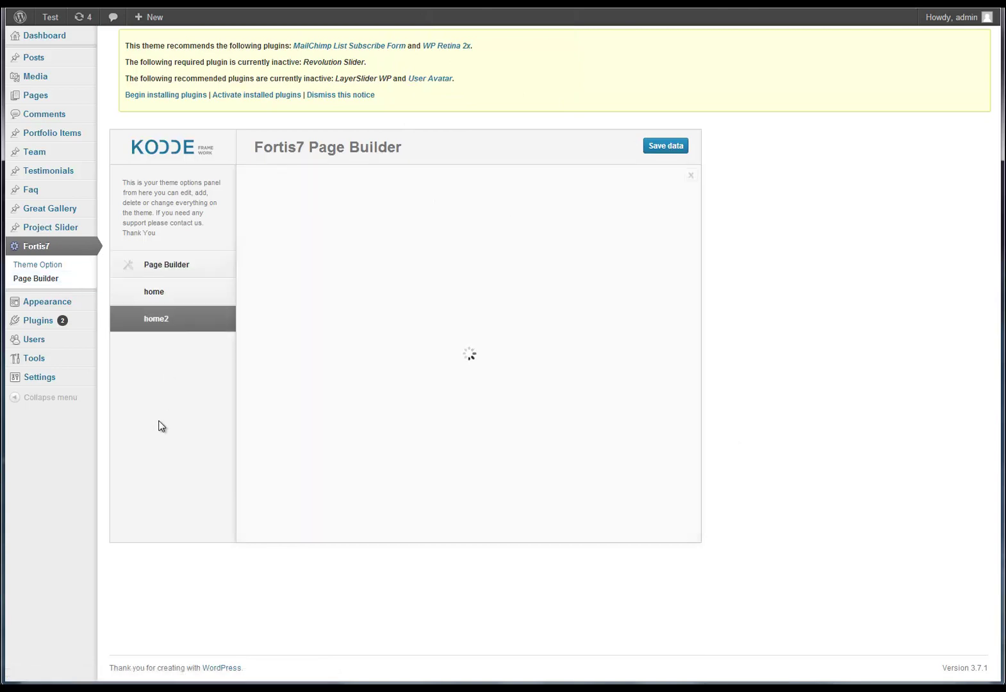
# Remove the Text Bar element from the home2 template and add a Clients element
pyautogui.click(691, 426)
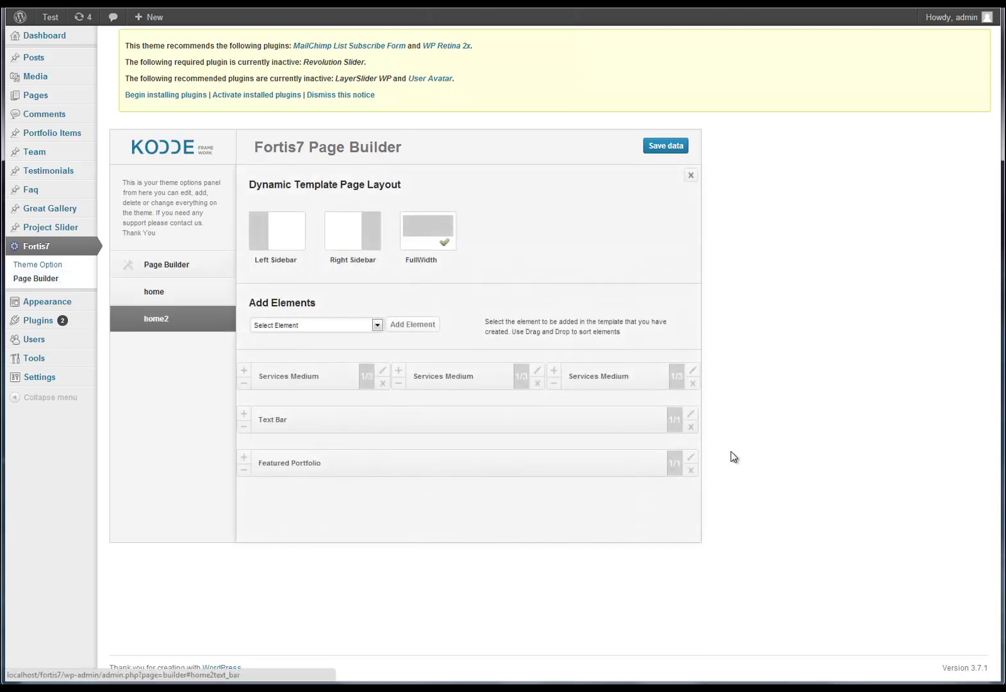
pyautogui.click(376, 325)
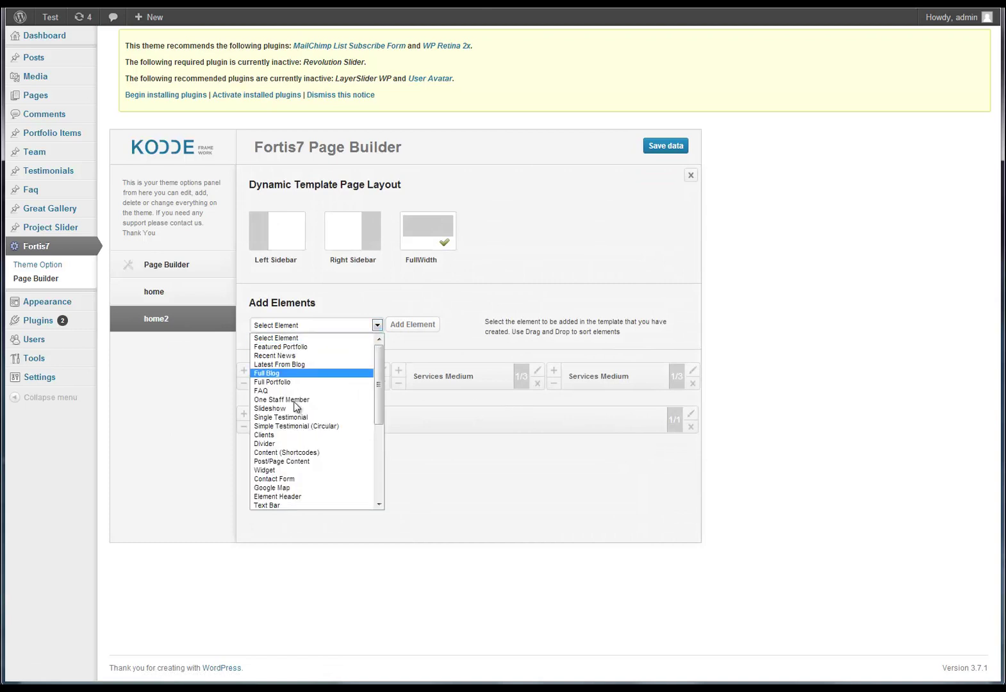
pyautogui.click(301, 434)
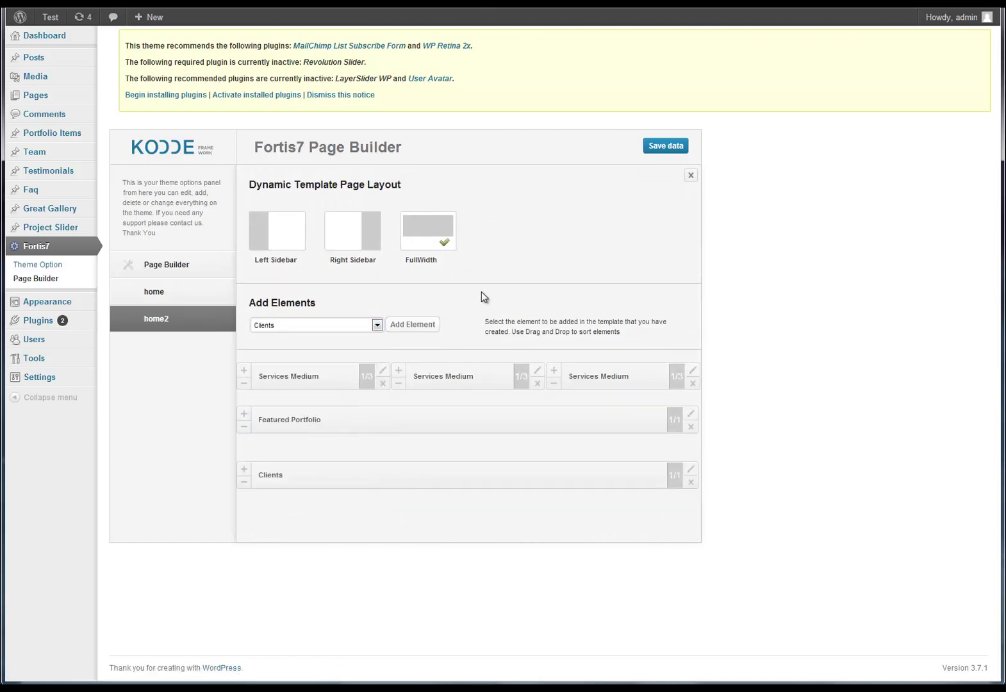
# Title the Clients block "Our Clients" with its carousel set to No, and save the template data
pyautogui.click(691, 469)
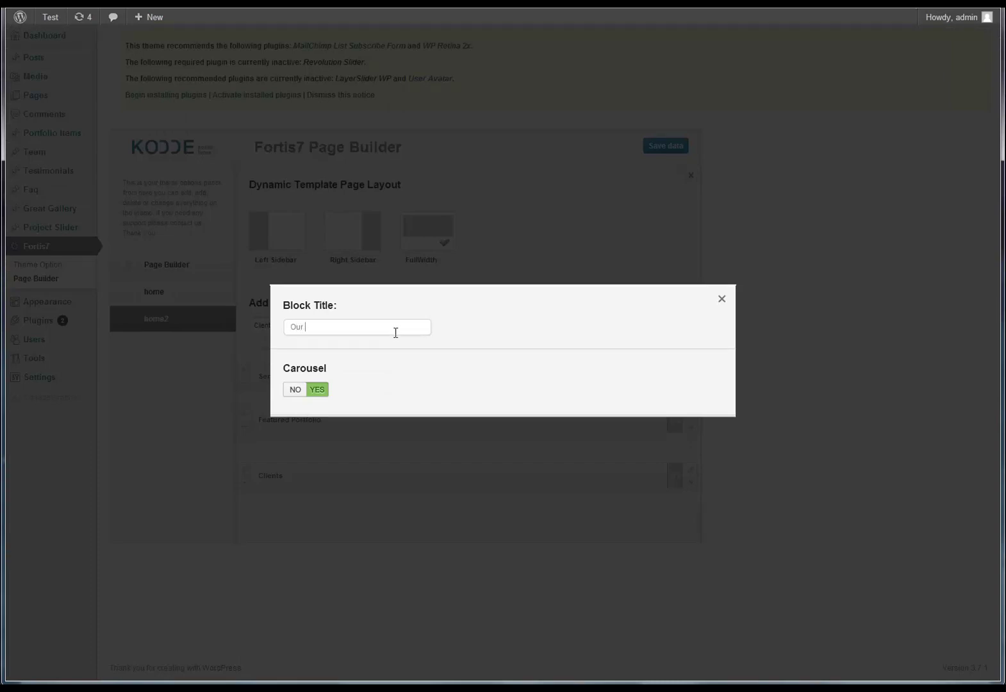
pyautogui.click(295, 390)
pyautogui.click(361, 536)
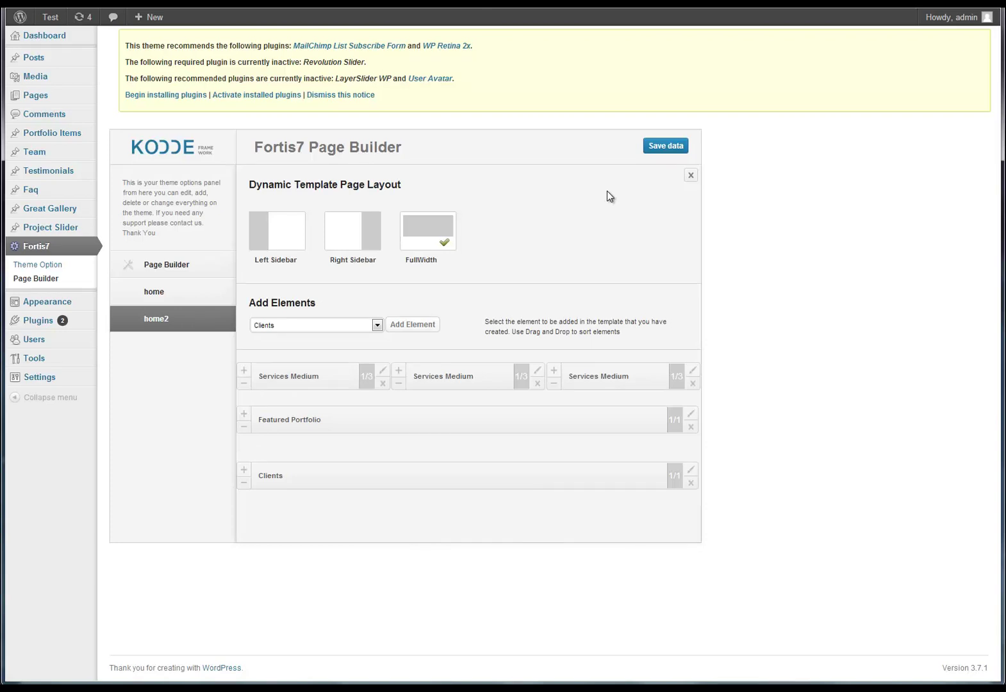
pyautogui.click(679, 149)
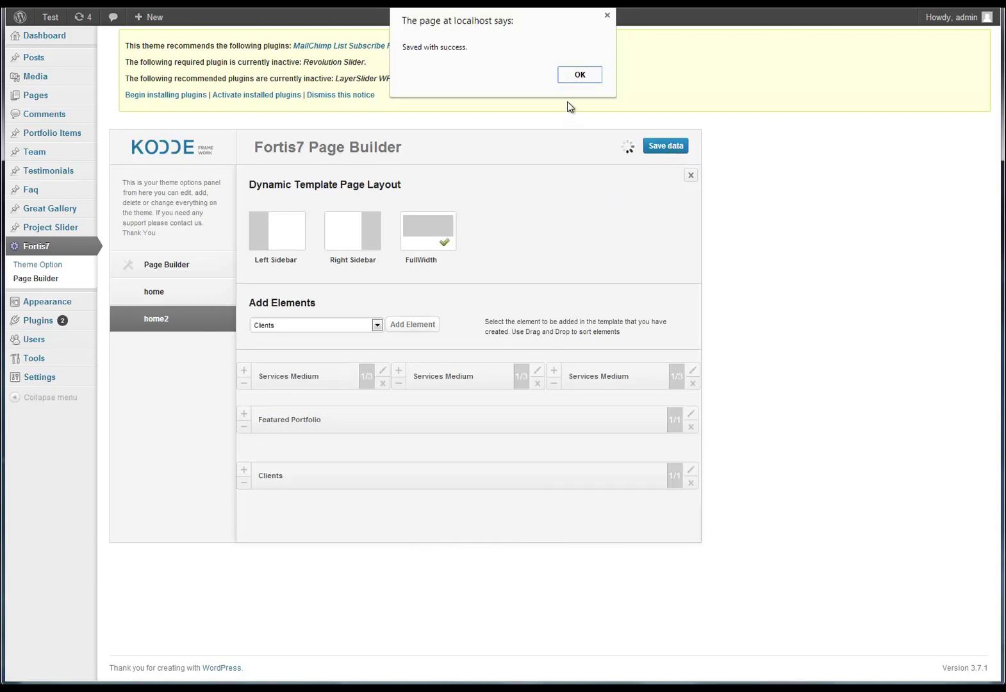
pyautogui.click(579, 75)
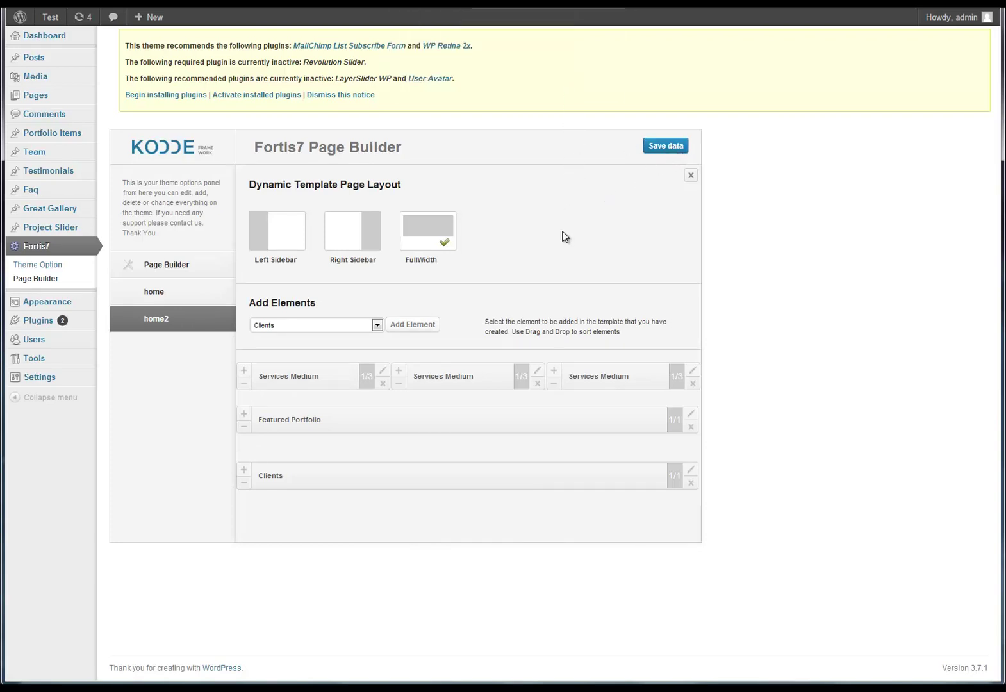
# Create a new page titled "Page Builder" and assign it the home2 dynamic template as its layout
pyautogui.click(121, 97)
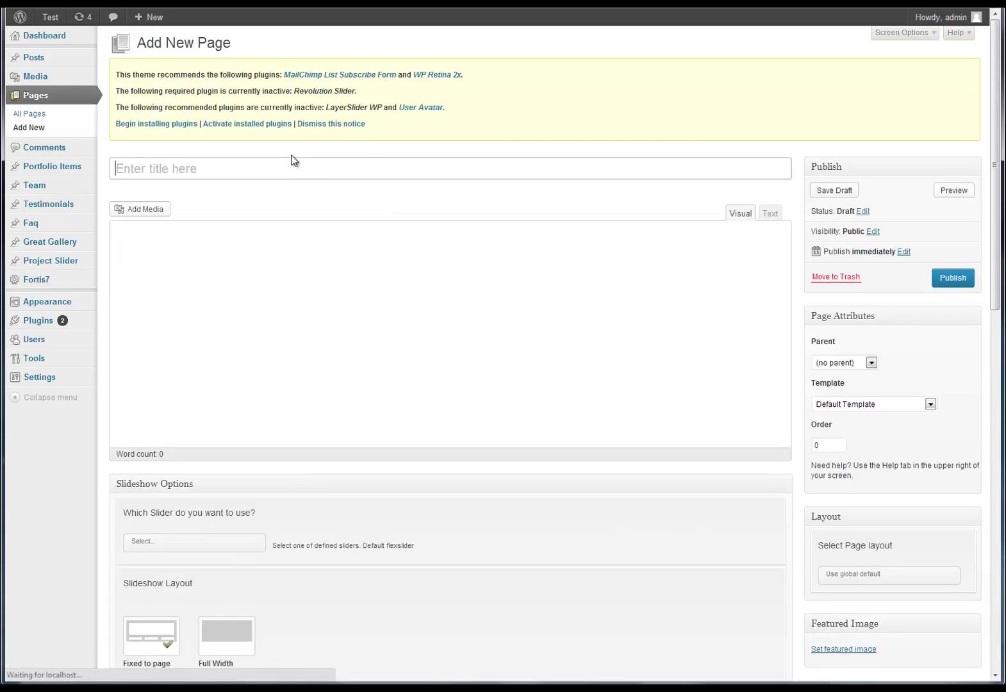
pyautogui.click(264, 169)
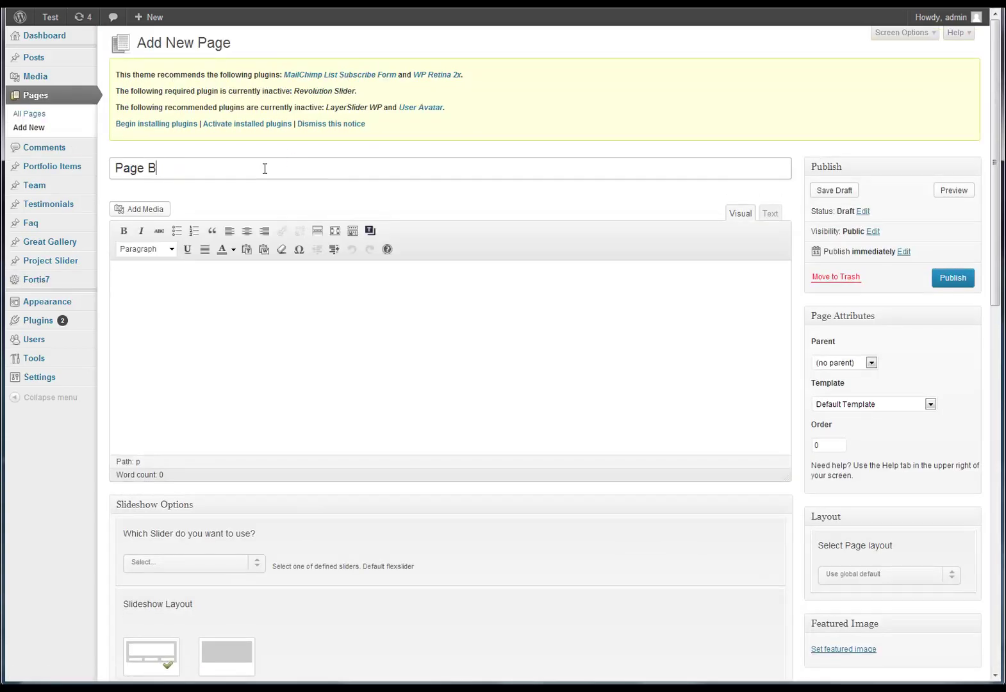
pyautogui.click(866, 575)
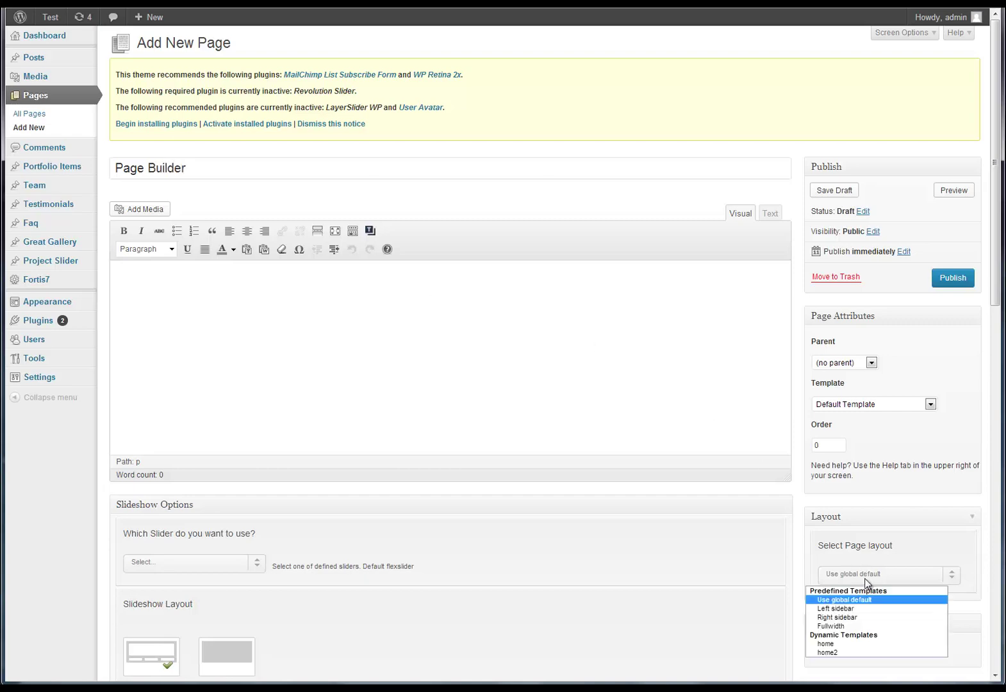
pyautogui.click(827, 653)
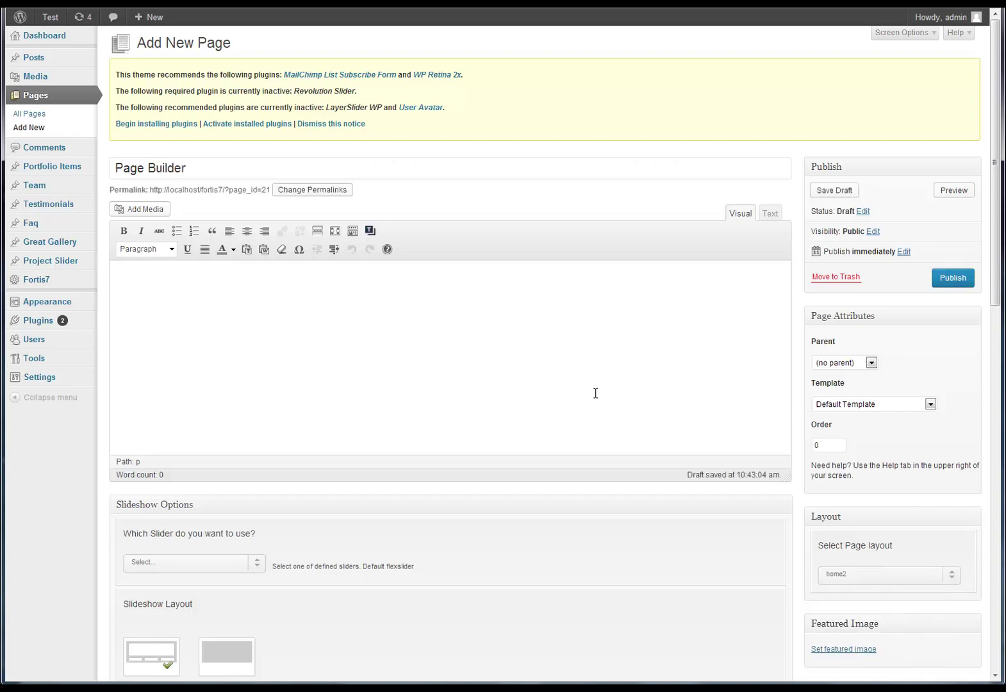
# Turn on the animated page header for the new page and set its background type to Background Image
pyautogui.scroll(-4, 596, 393)
pyautogui.scroll(-2, 202, 346)
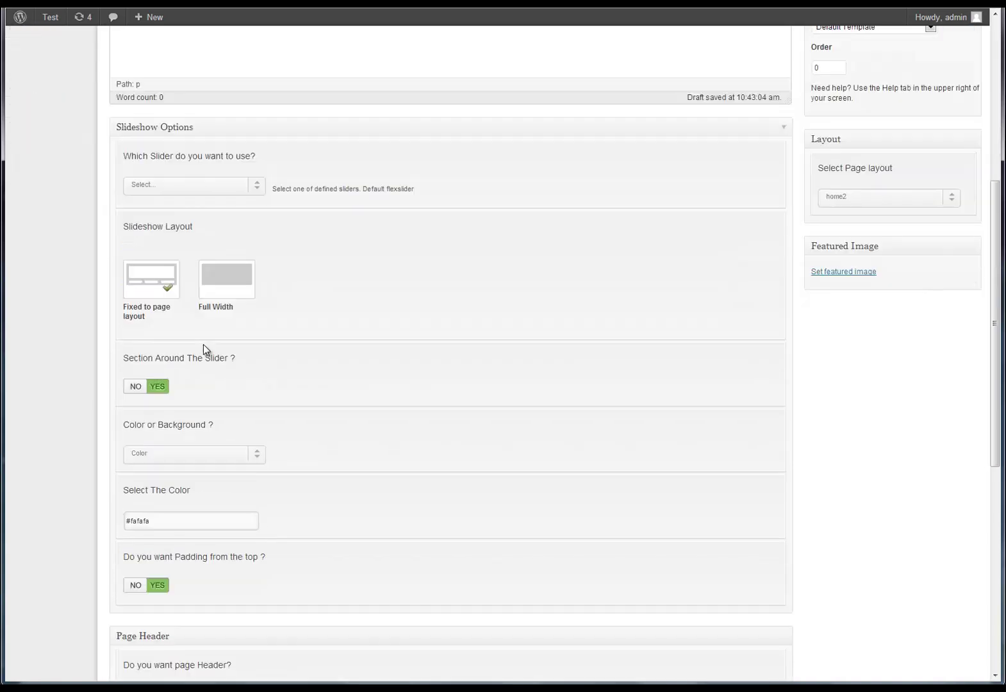
pyautogui.click(196, 185)
pyautogui.click(330, 414)
pyautogui.scroll(-4, 326, 417)
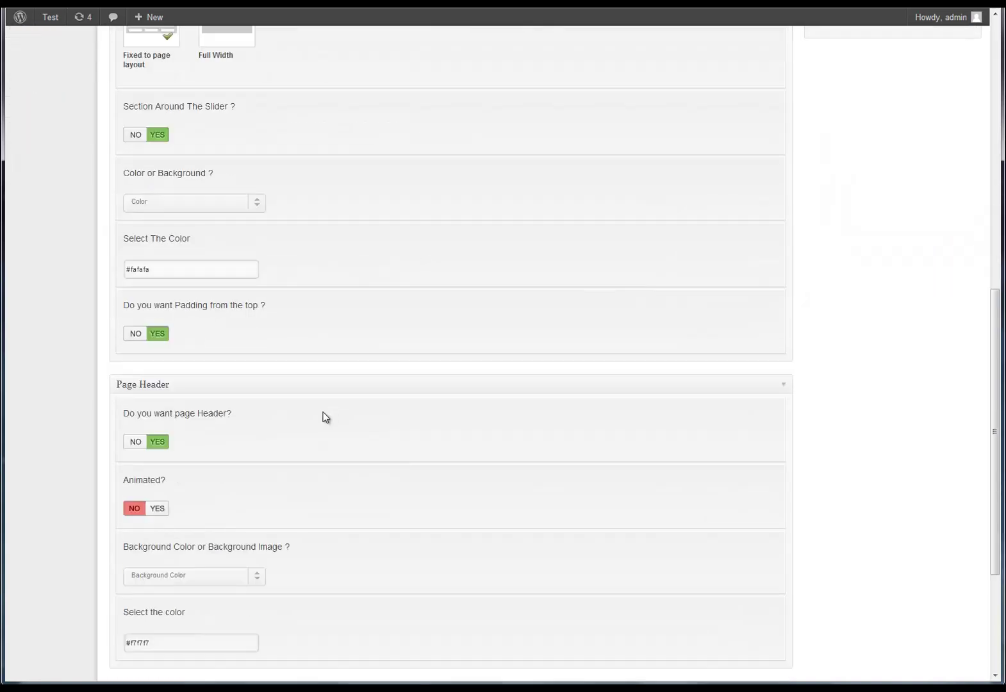
pyautogui.scroll(-3, 326, 417)
pyautogui.click(159, 320)
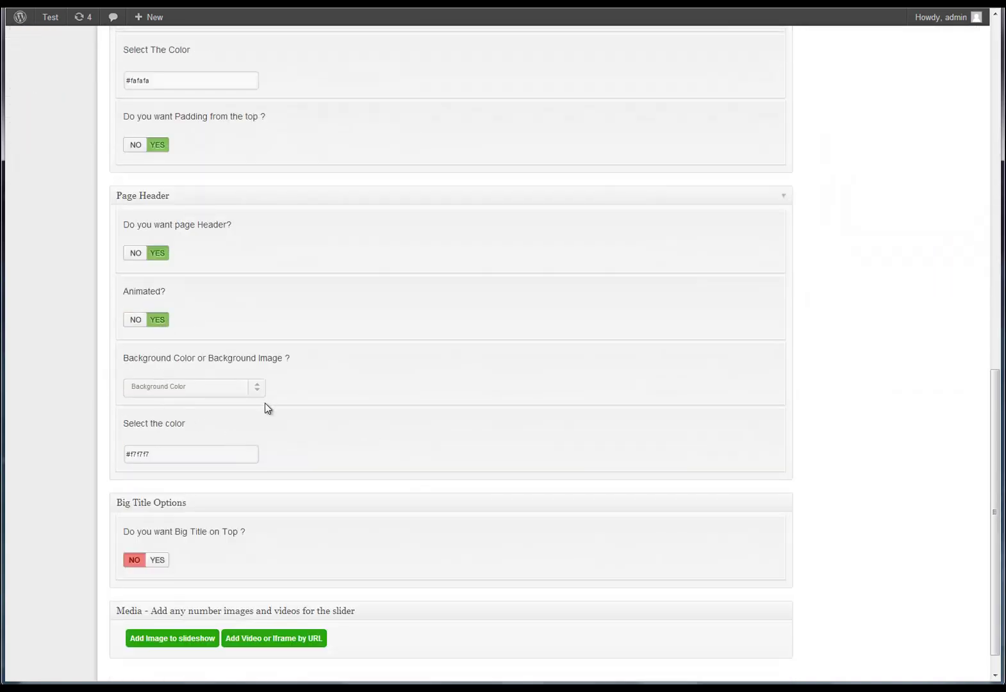
pyautogui.click(216, 388)
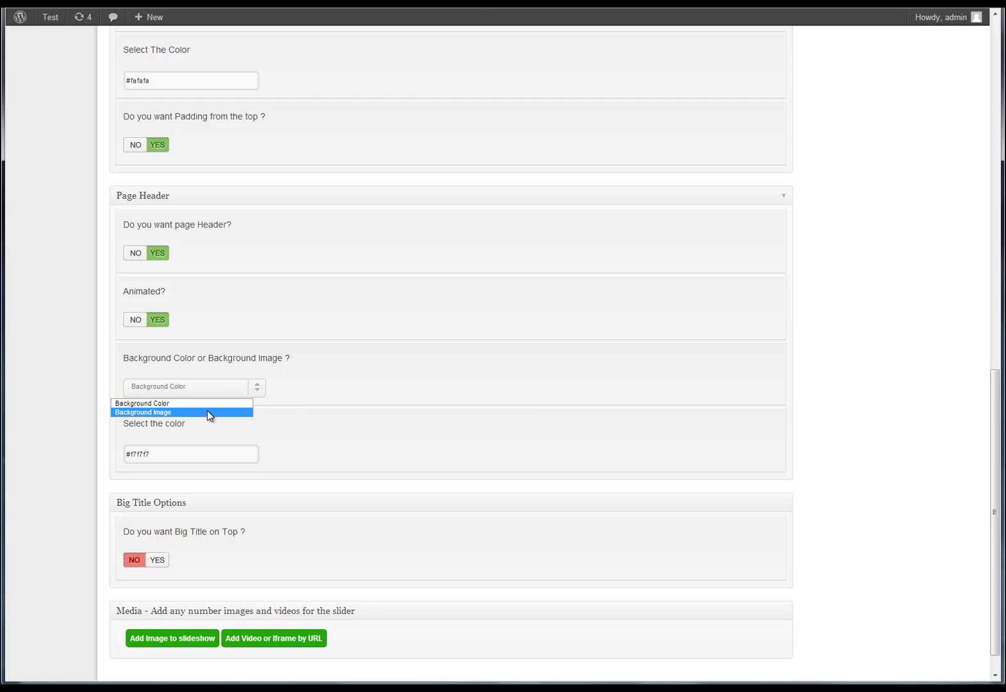
pyautogui.click(207, 413)
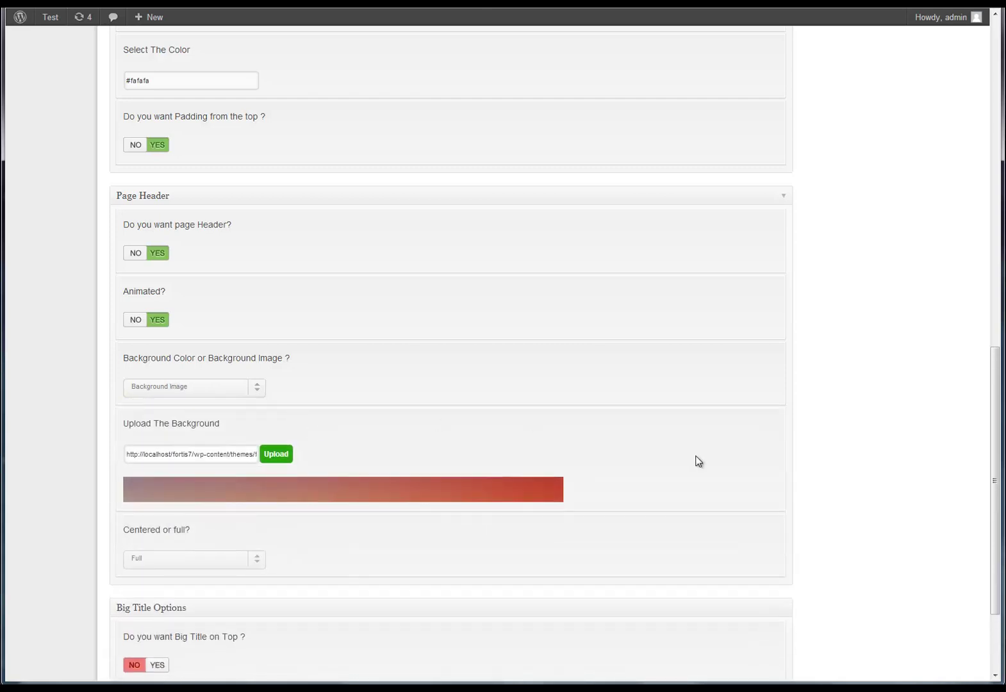
# Publish the Page Builder page
pyautogui.scroll(-2, 699, 461)
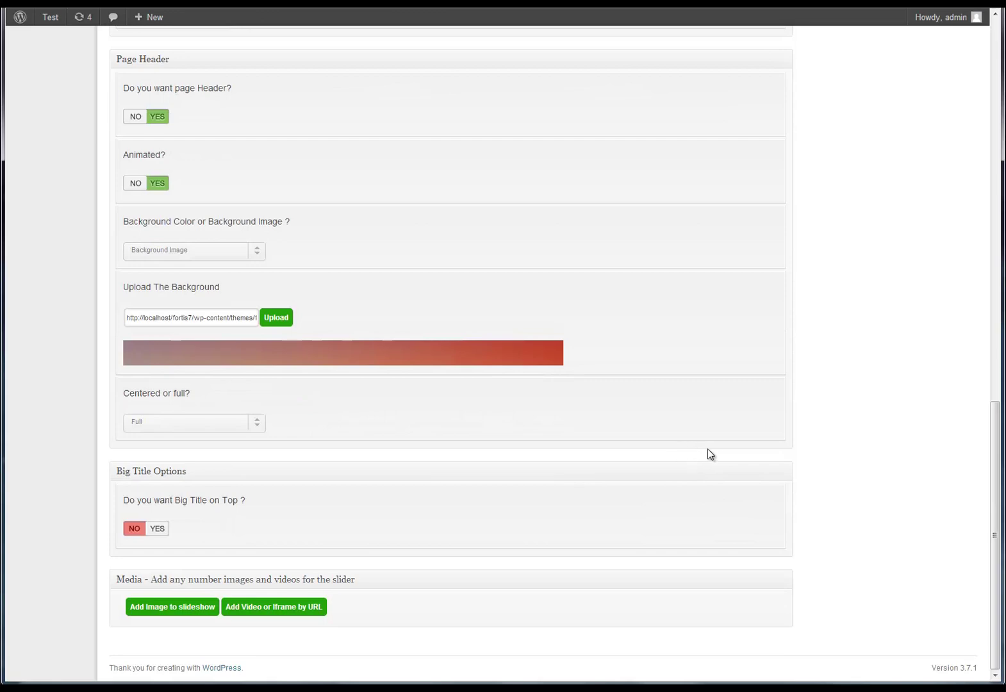
pyautogui.scroll(15, 708, 453)
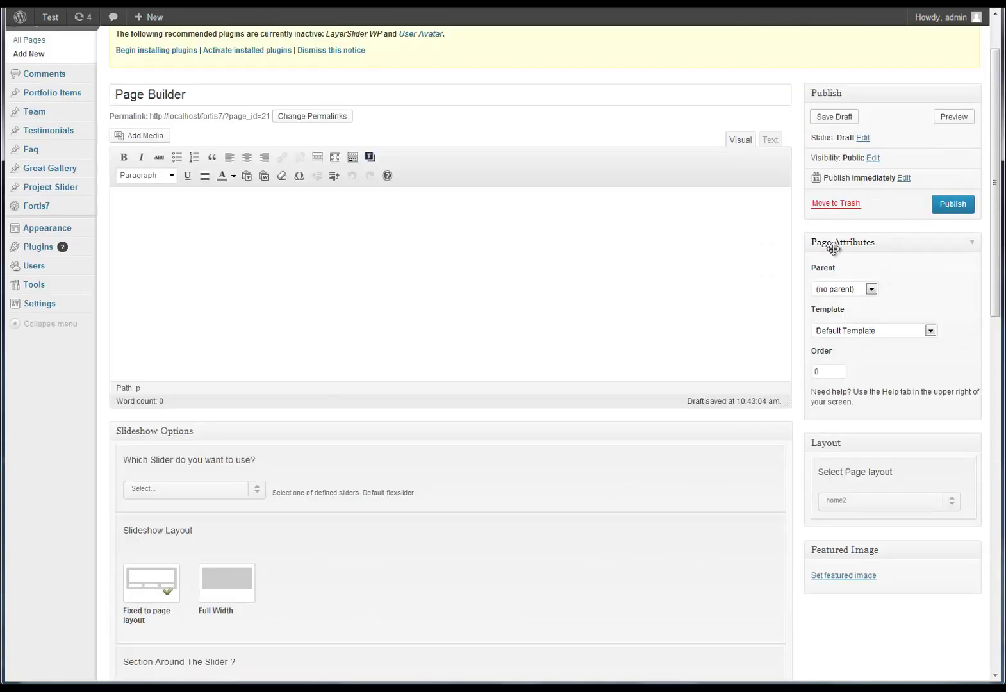
pyautogui.click(953, 204)
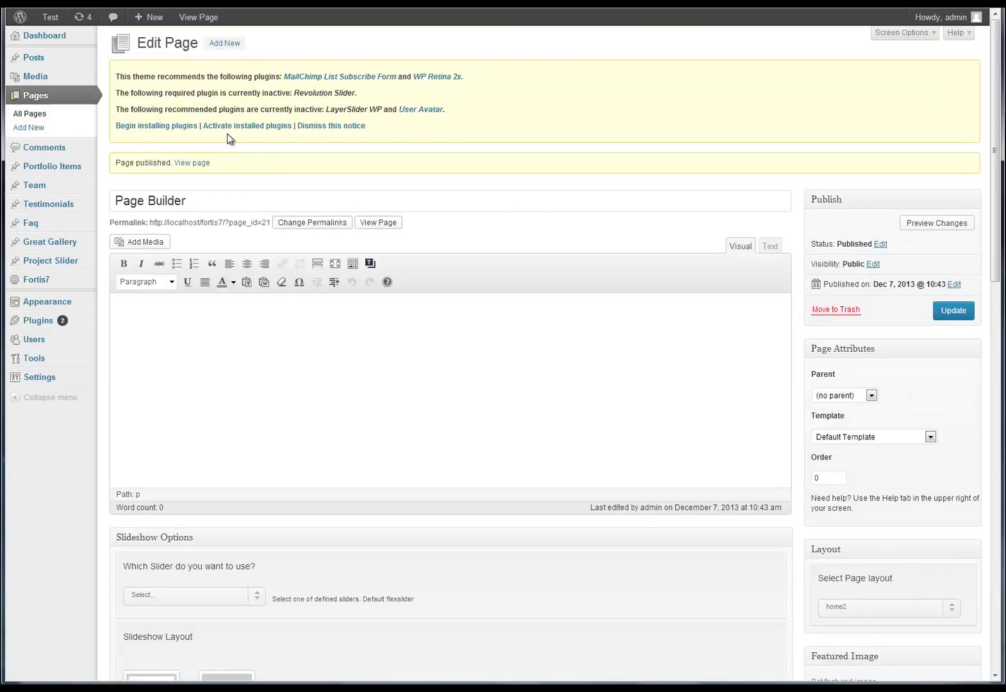
# View the published page on the site and examine its header, services, recent portfolio and clients sections
pyautogui.rightClick(206, 165)
pyautogui.click(230, 172)
pyautogui.click(224, 18)
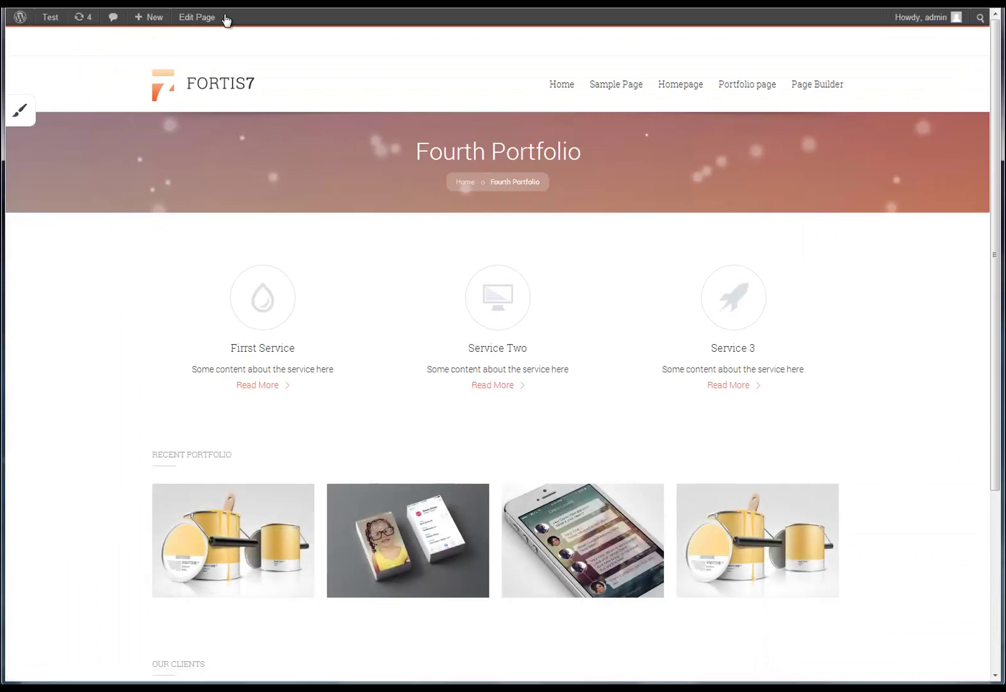
pyautogui.scroll(-4, 79, 238)
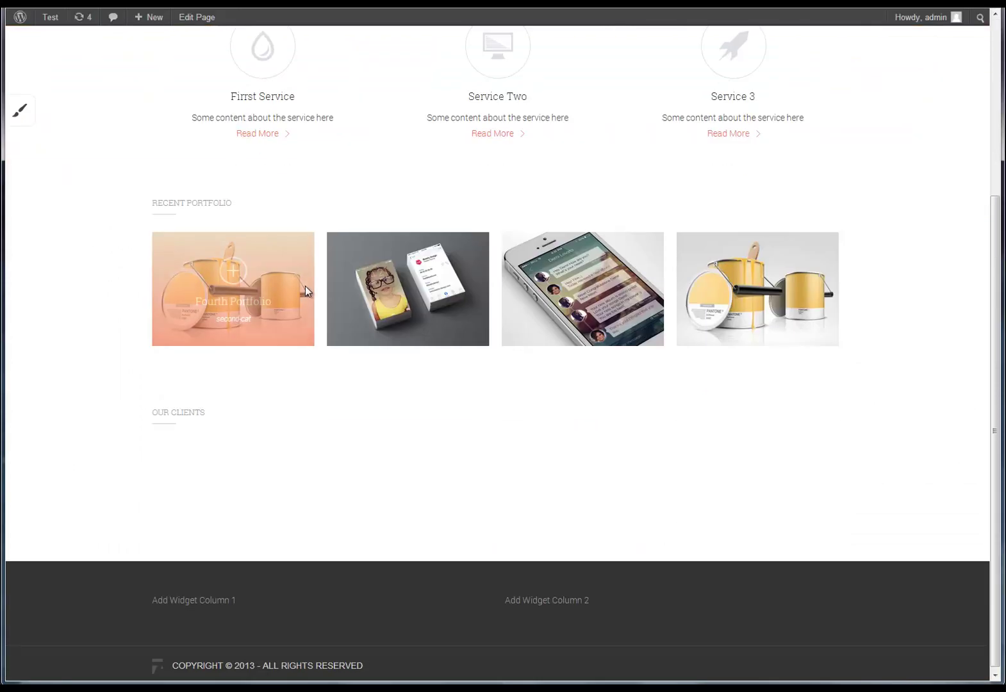
pyautogui.scroll(2, 566, 225)
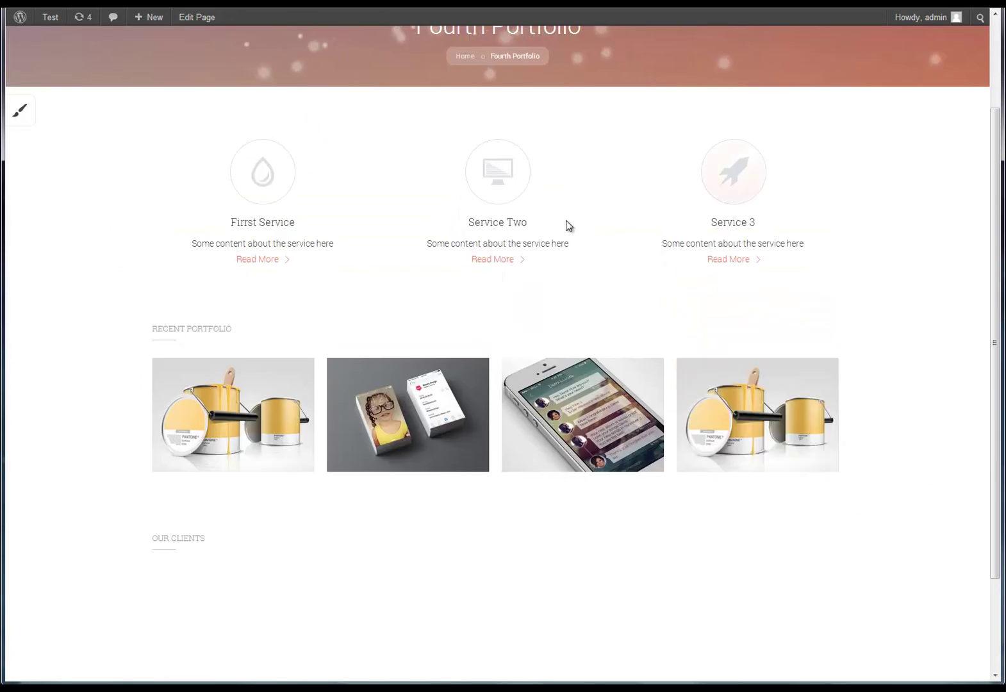
pyautogui.scroll(1, 74, 250)
pyautogui.scroll(-3, 73, 250)
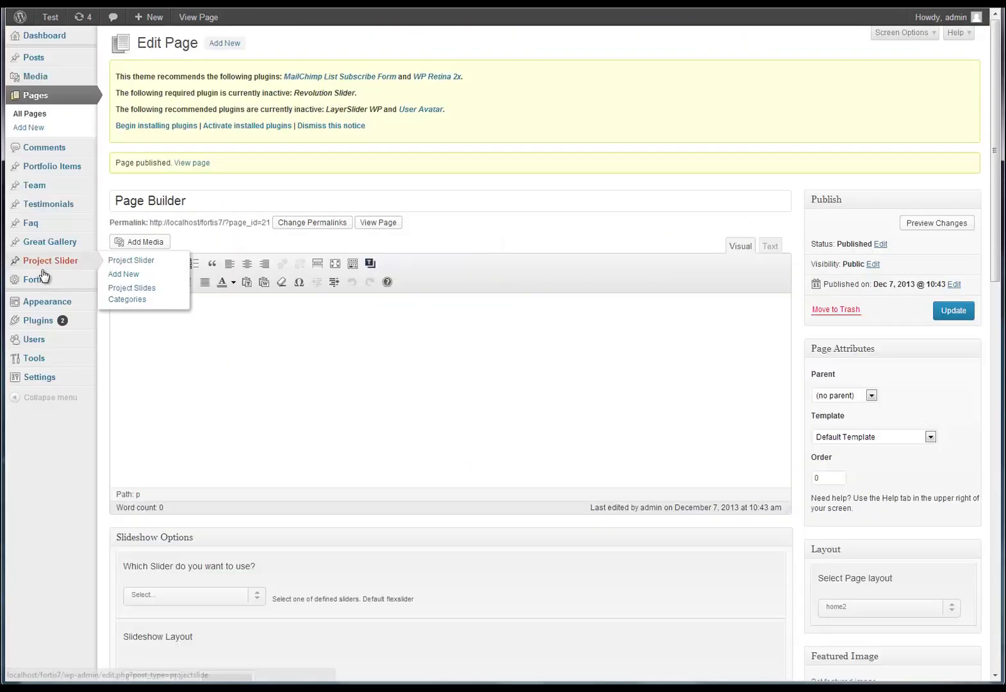
# Open the Fortis7 theme options and examine the client logo, client title and link fields
pyautogui.moveTo(49, 280)
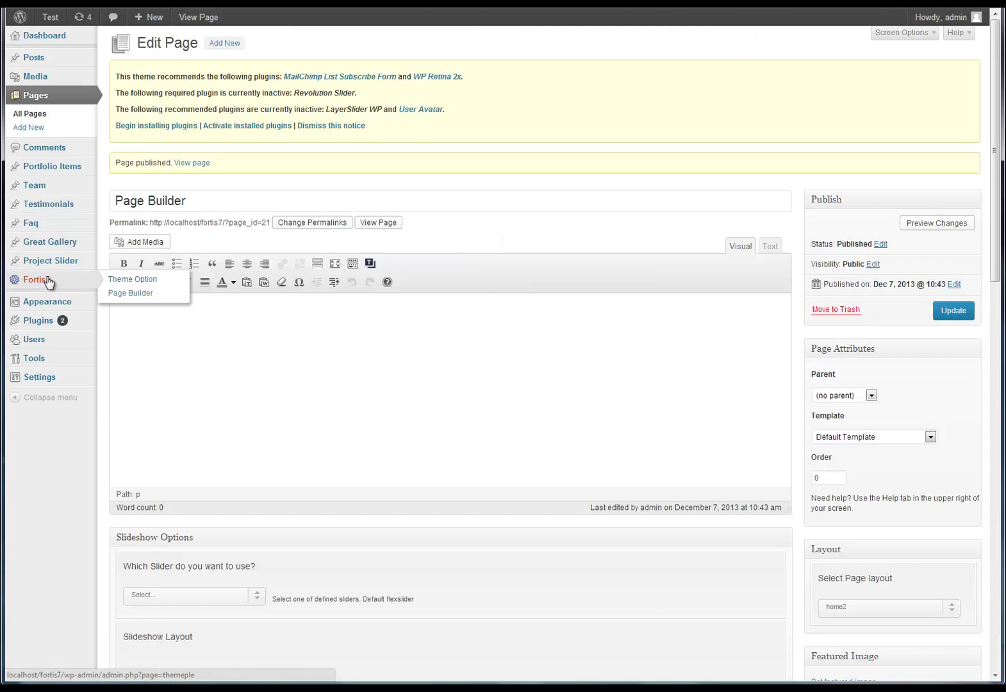
pyautogui.click(144, 280)
pyautogui.scroll(-4, 544, 237)
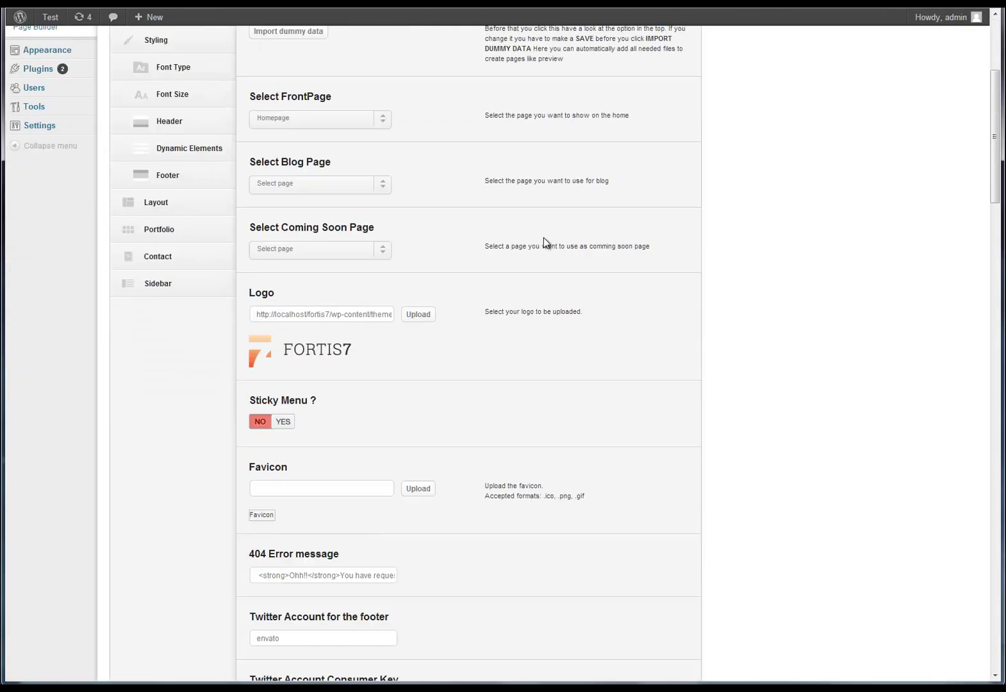
pyautogui.scroll(-13, 543, 237)
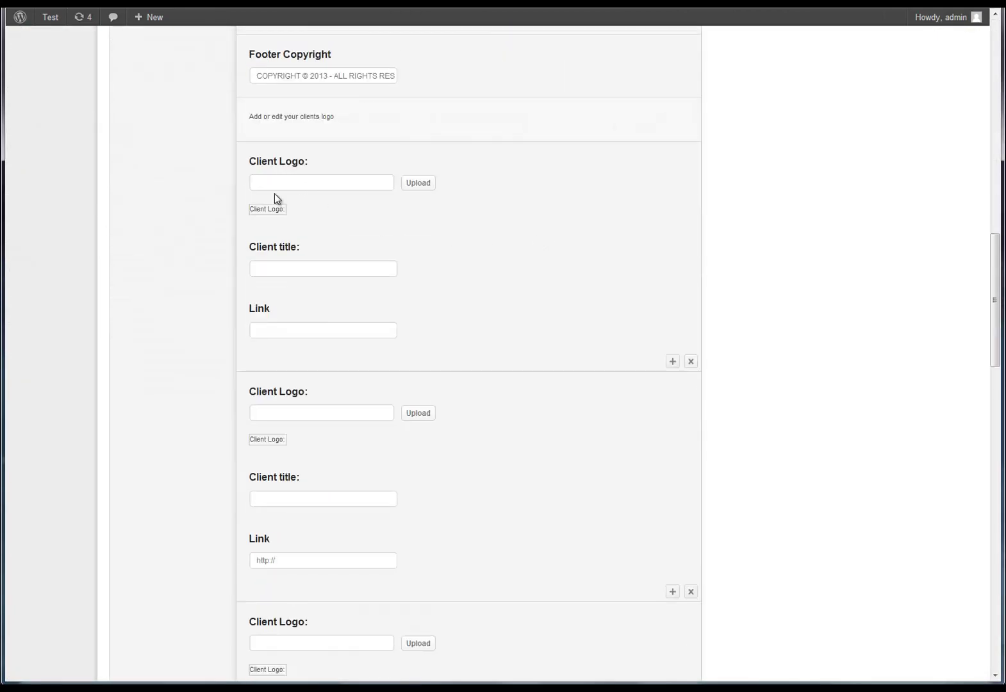
pyautogui.click(302, 271)
pyautogui.scroll(-2, 313, 279)
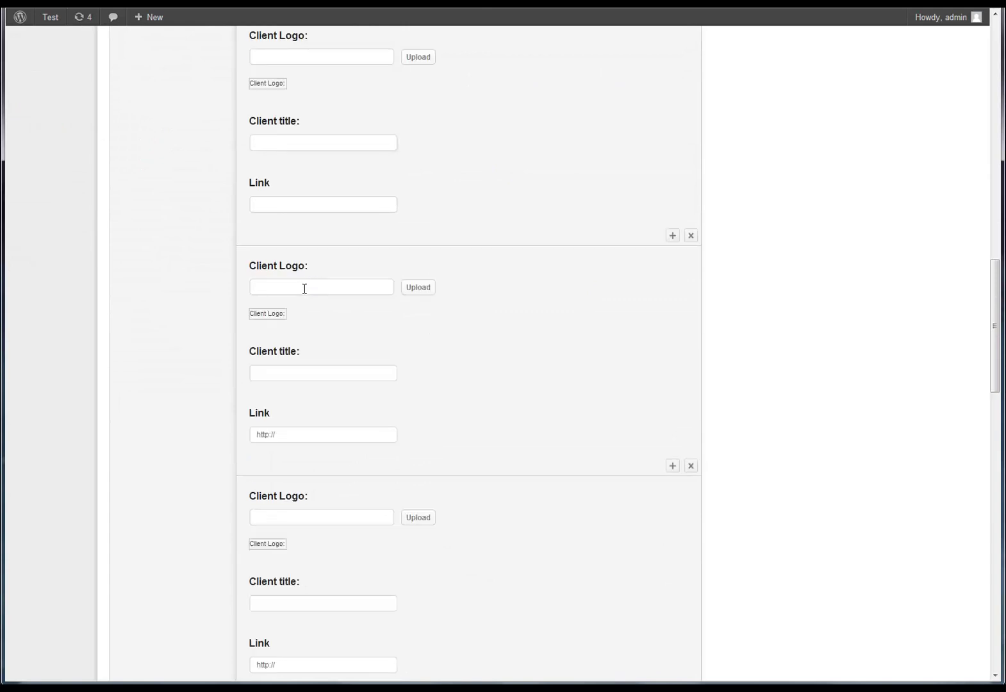
pyautogui.click(305, 288)
pyautogui.scroll(-2, 304, 282)
pyautogui.scroll(-3, 314, 309)
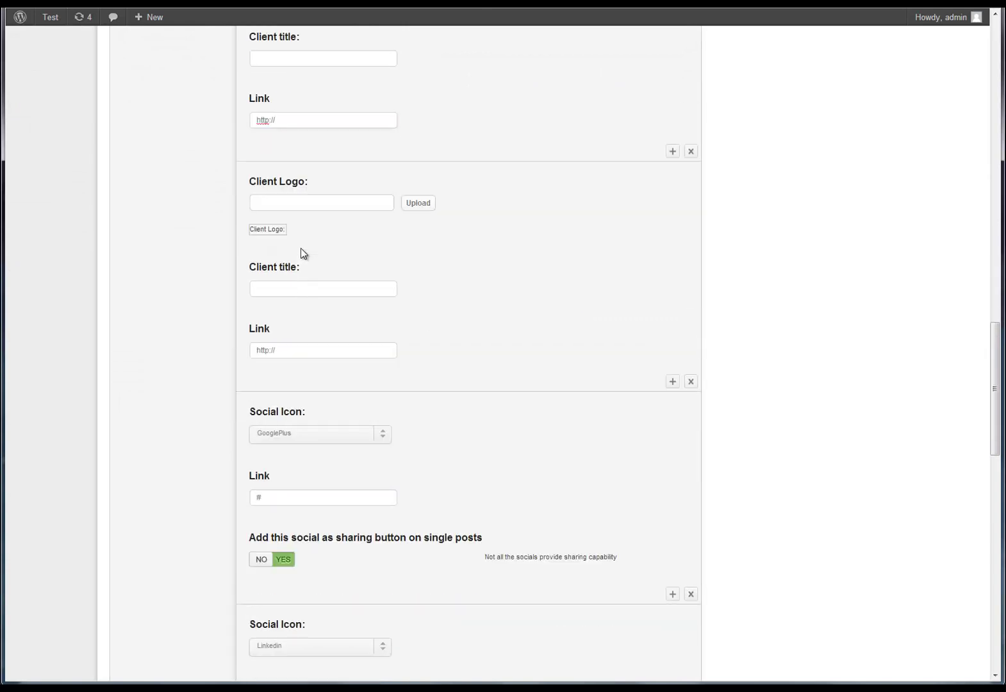